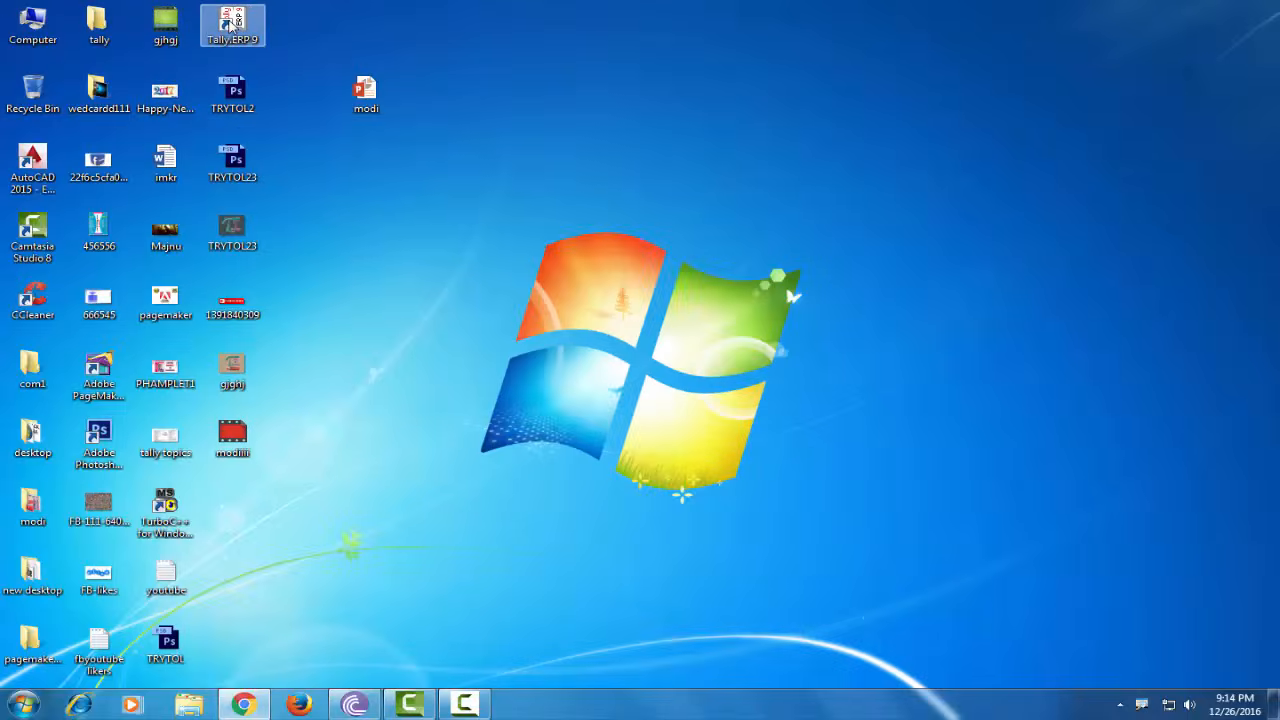
# - Launch Tally.ERP 9 and start working in Educational Mode with Silver Edition Mode (Single User)
pyautogui.click(22, 705)
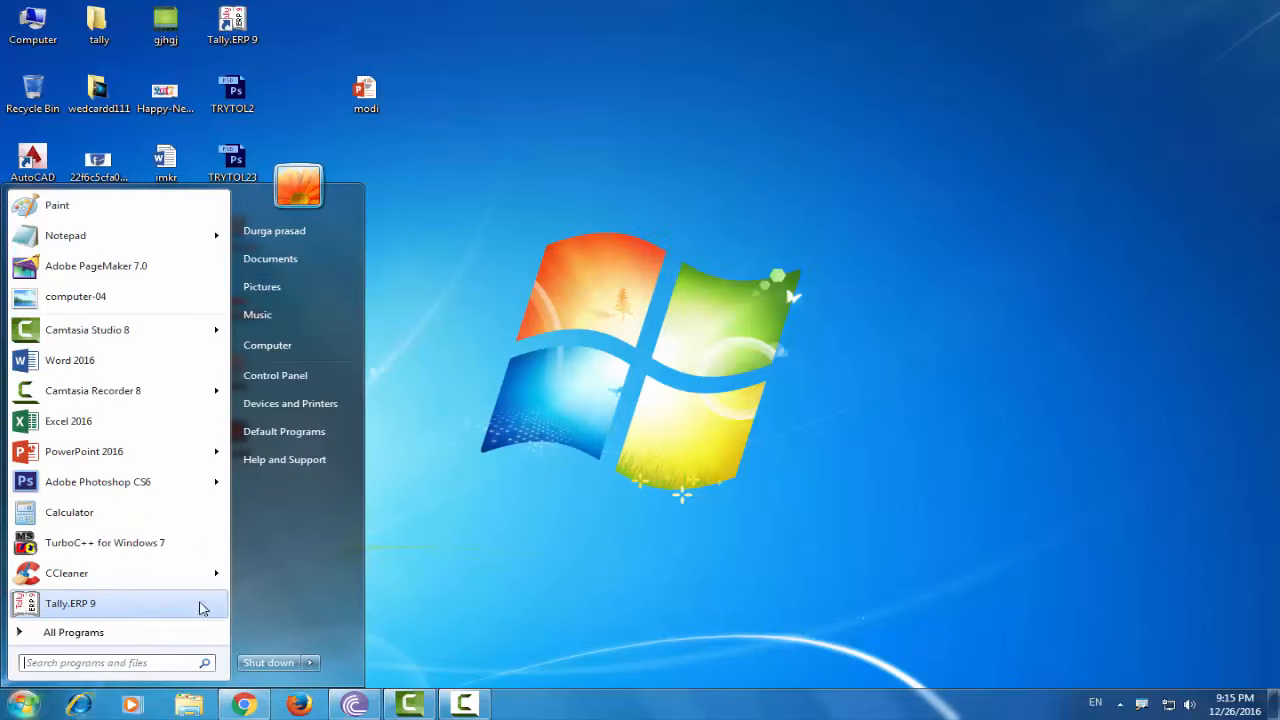
pyautogui.click(477, 600)
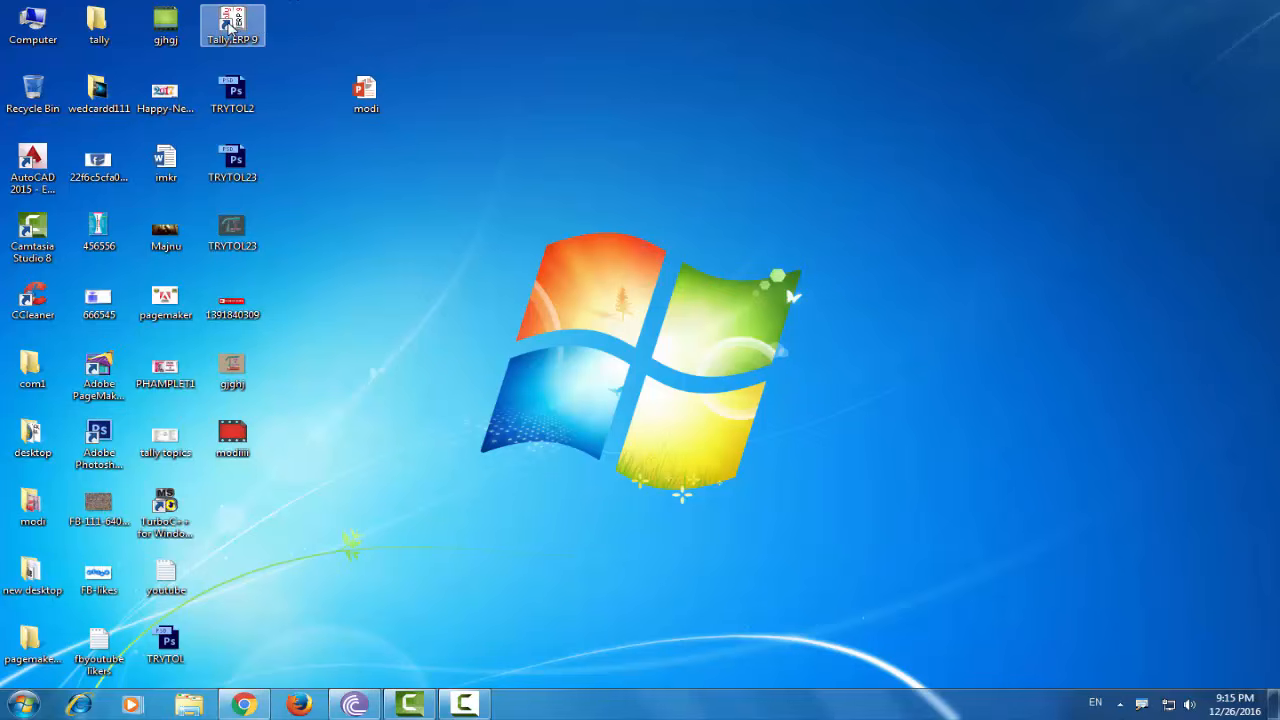
pyautogui.doubleClick(229, 27)
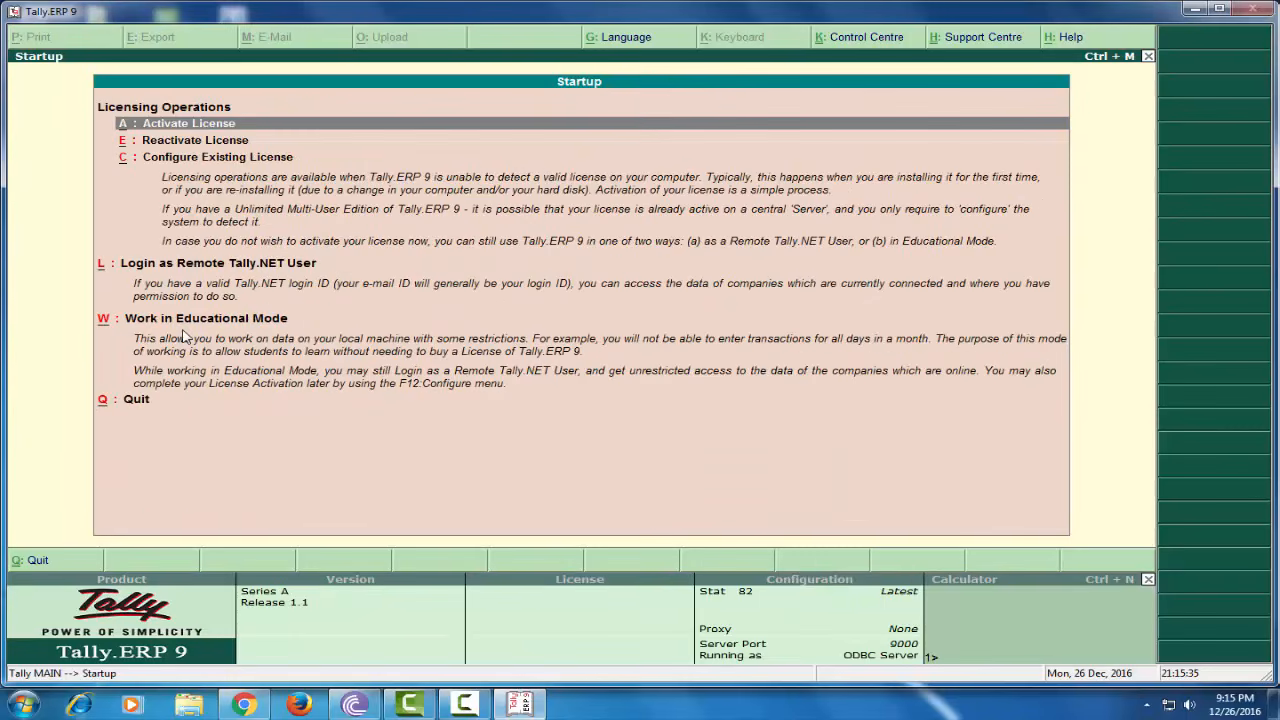
pyautogui.click(183, 338)
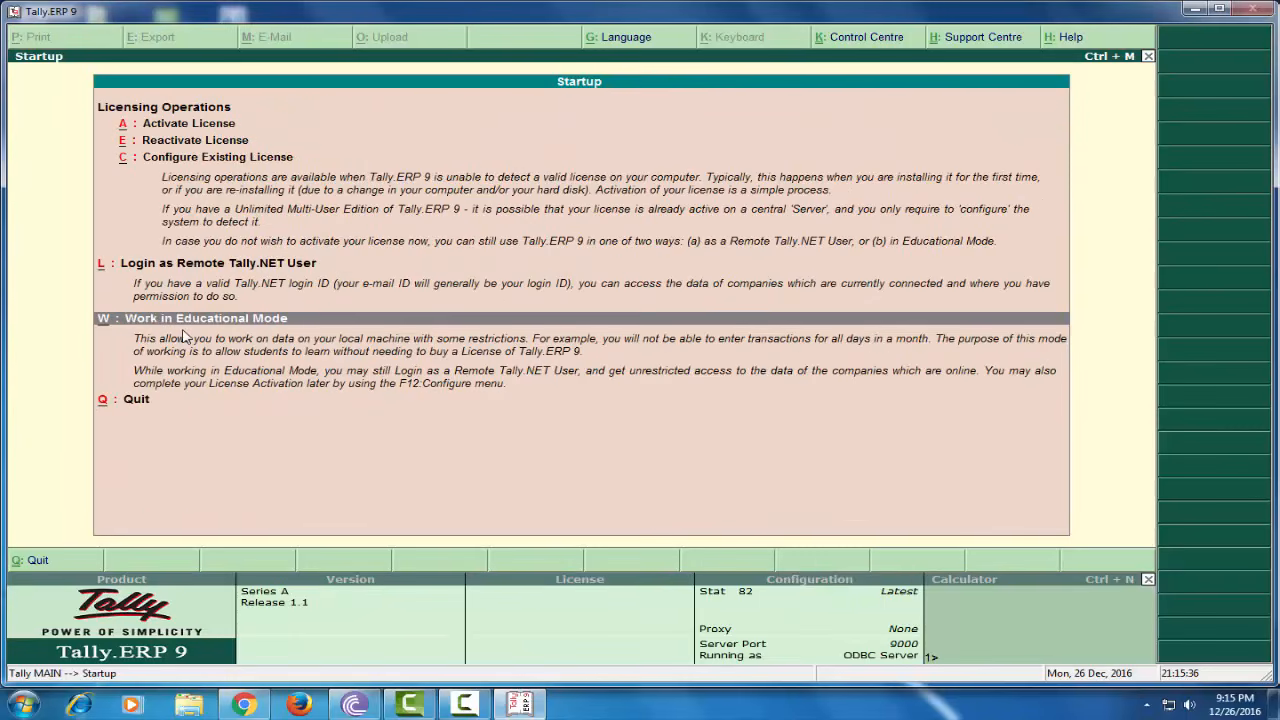
pyautogui.press('Return')
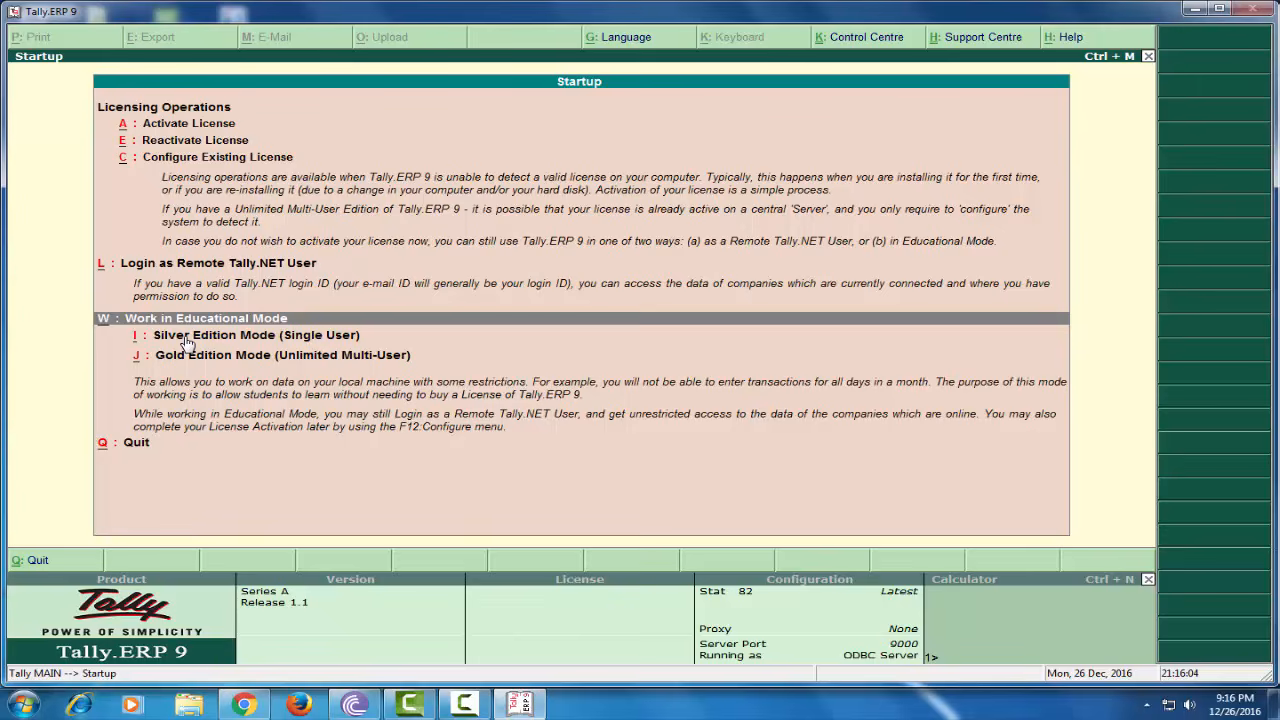
pyautogui.press('Down')
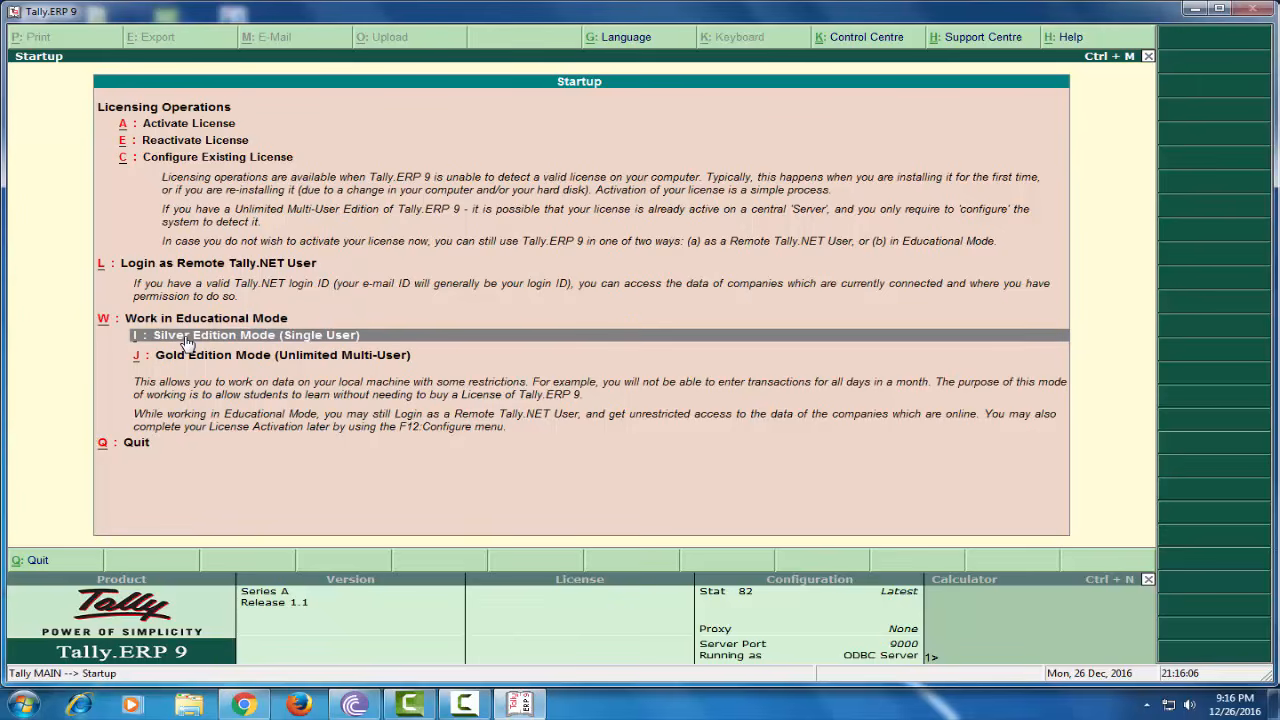
pyautogui.press('Return')
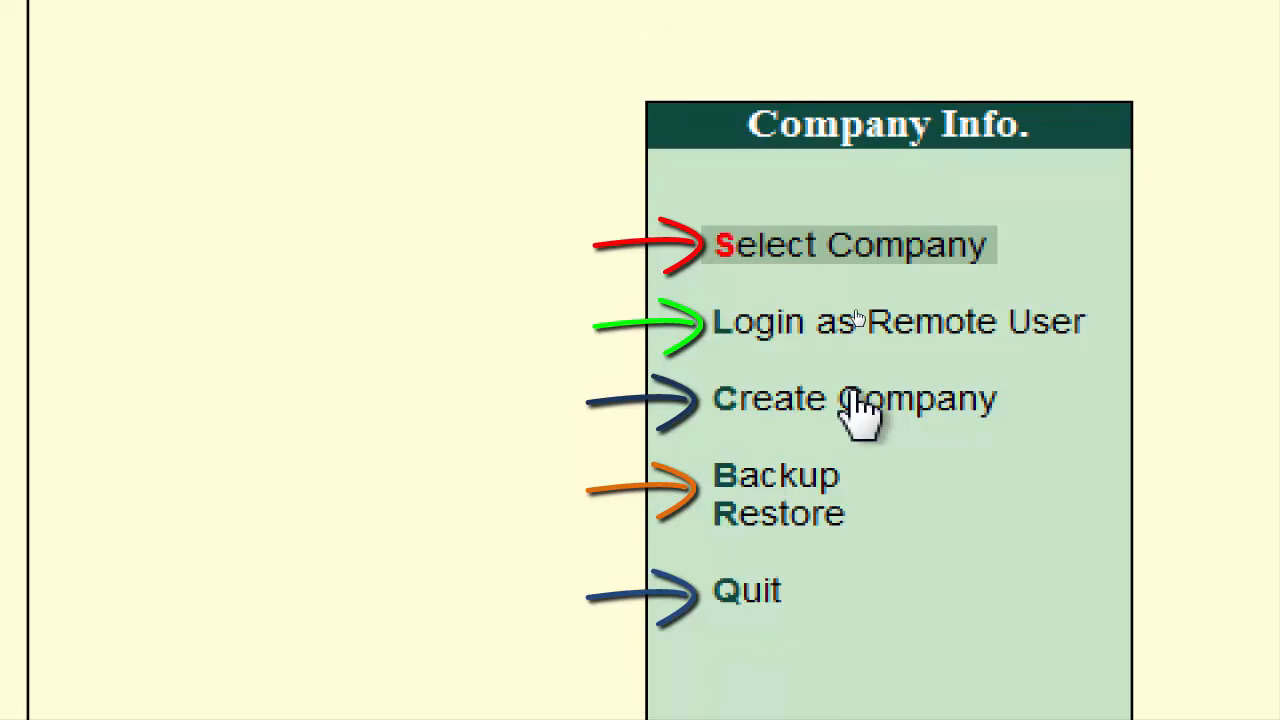
pyautogui.press('Down')
pyautogui.press('Down')
pyautogui.press('Up')
pyautogui.press('Up')
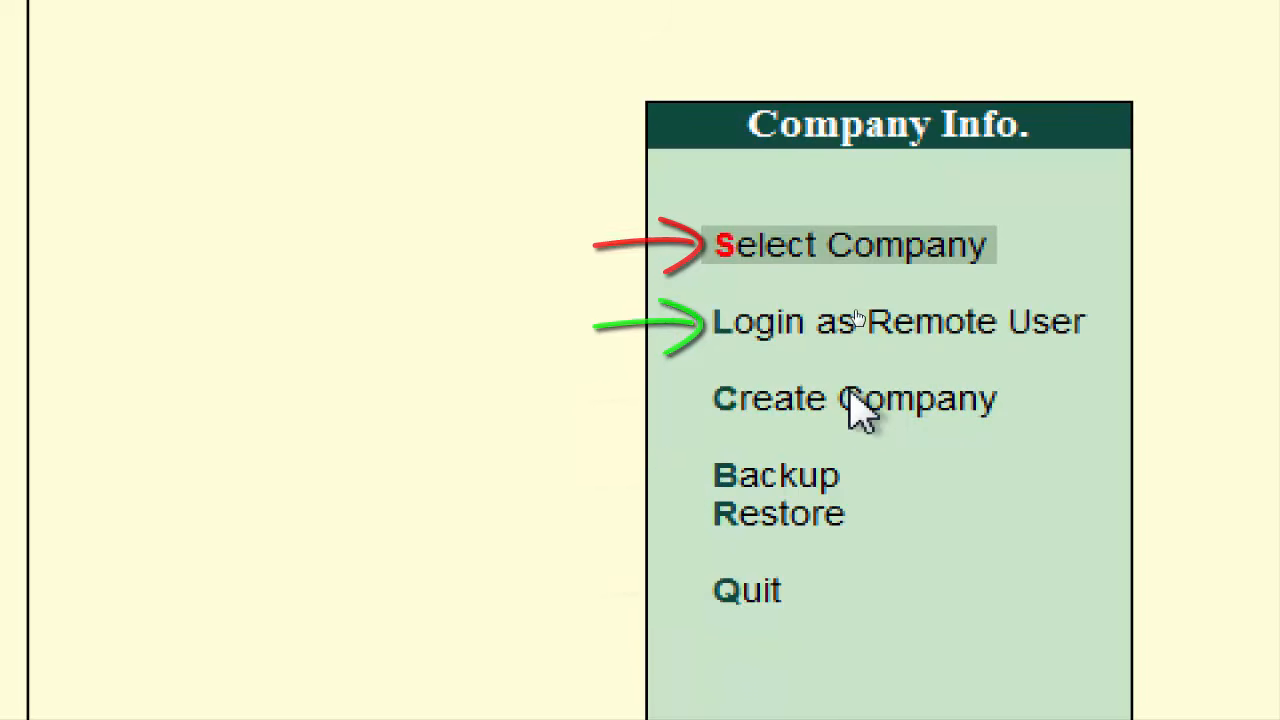
pyautogui.press('Down')
pyautogui.press('Down')
pyautogui.press('Down')
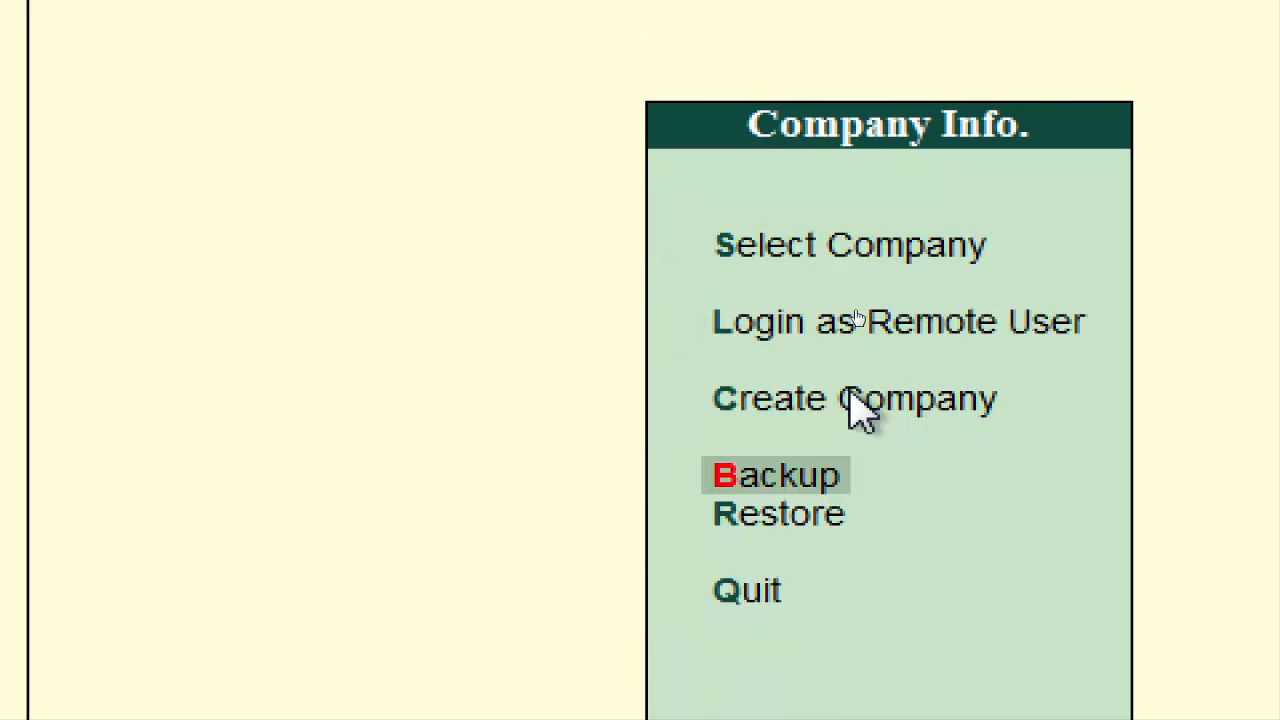
pyautogui.press('Up')
pyautogui.press('Up')
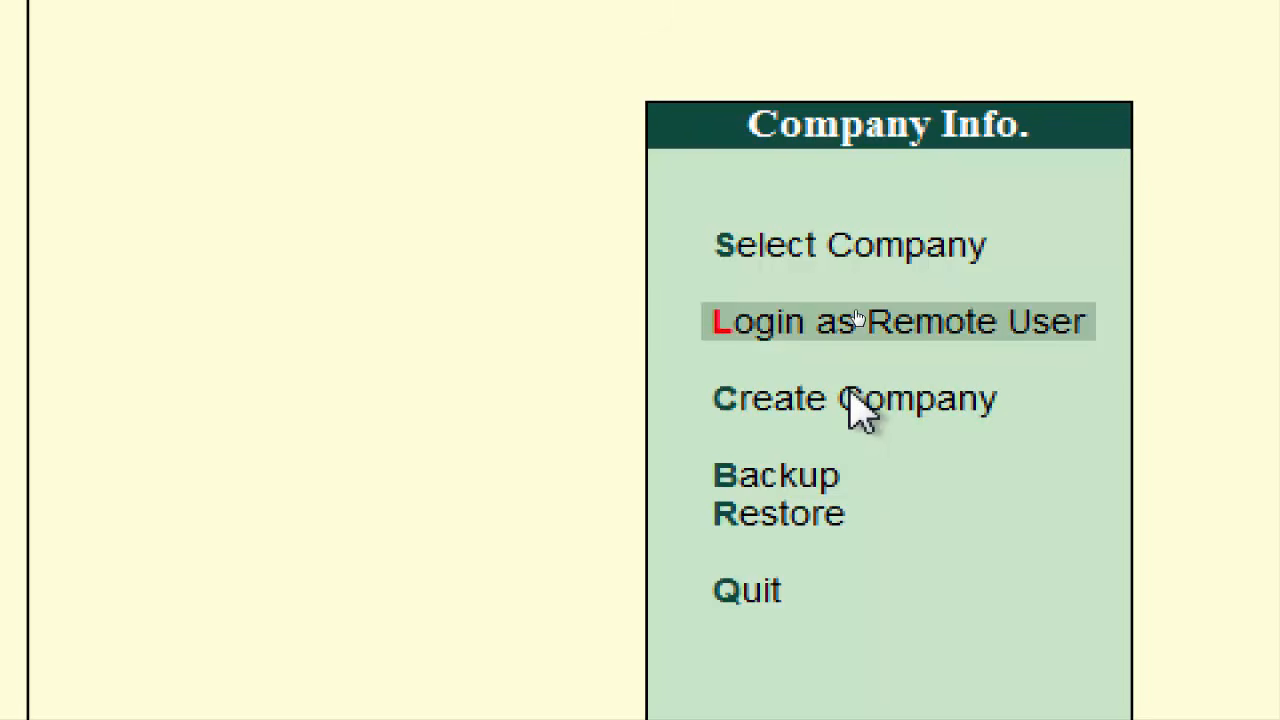
pyautogui.press('Down')
pyautogui.press('Up')
# - Start creating a company and enter its name and town address, keeping the same mailing name
pyautogui.press('Down')
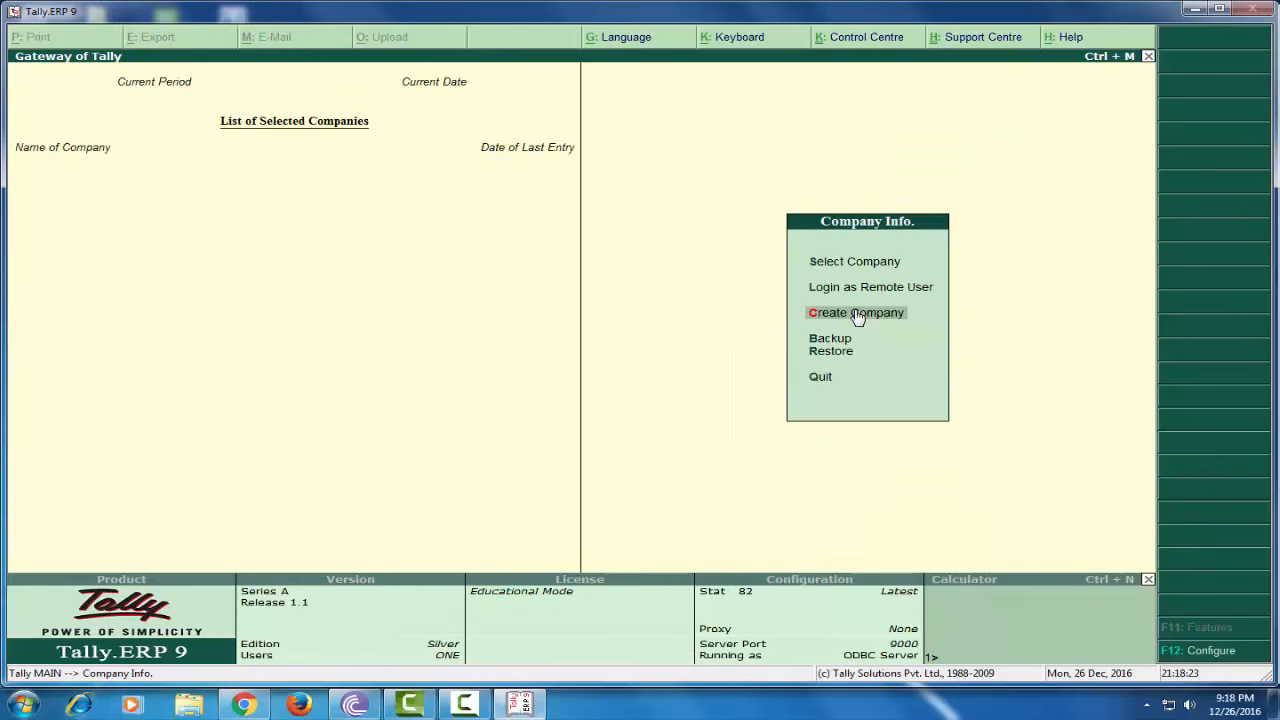
pyautogui.press('Return')
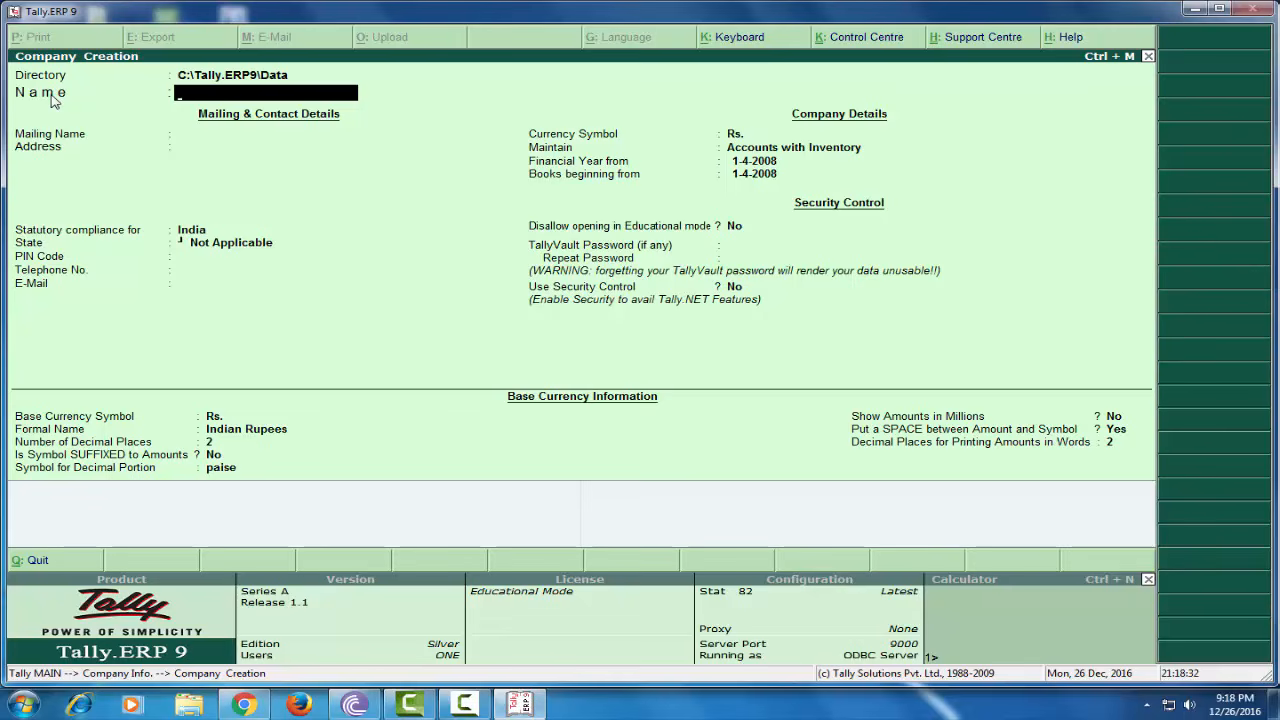
pyautogui.write('Prasad')
pyautogui.press('Return')
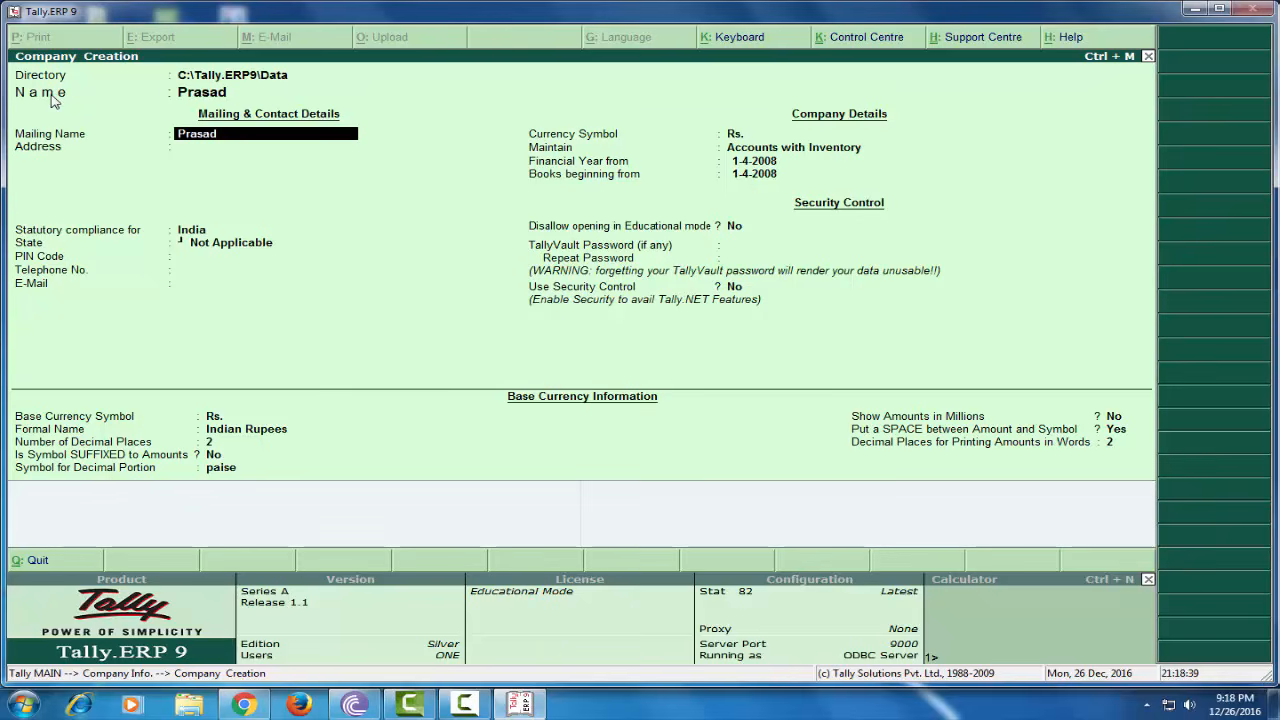
pyautogui.press('Return')
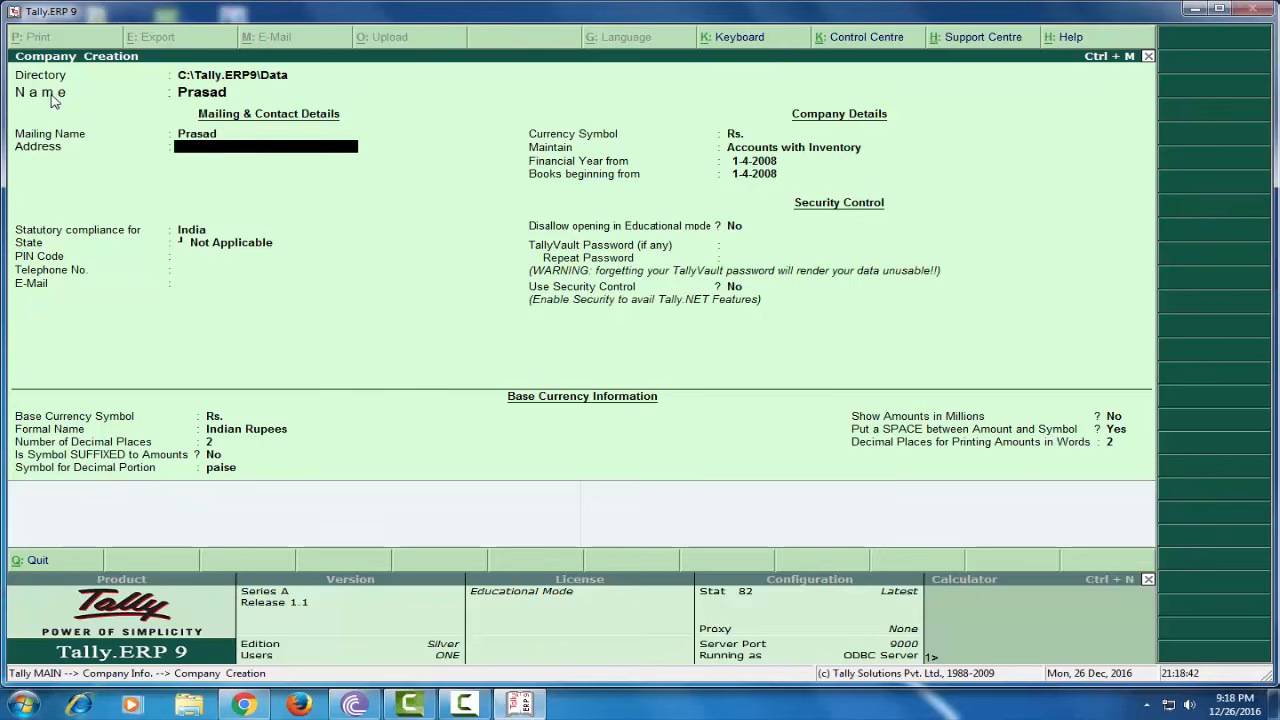
pyautogui.write('Tenali')
pyautogui.press('Return')
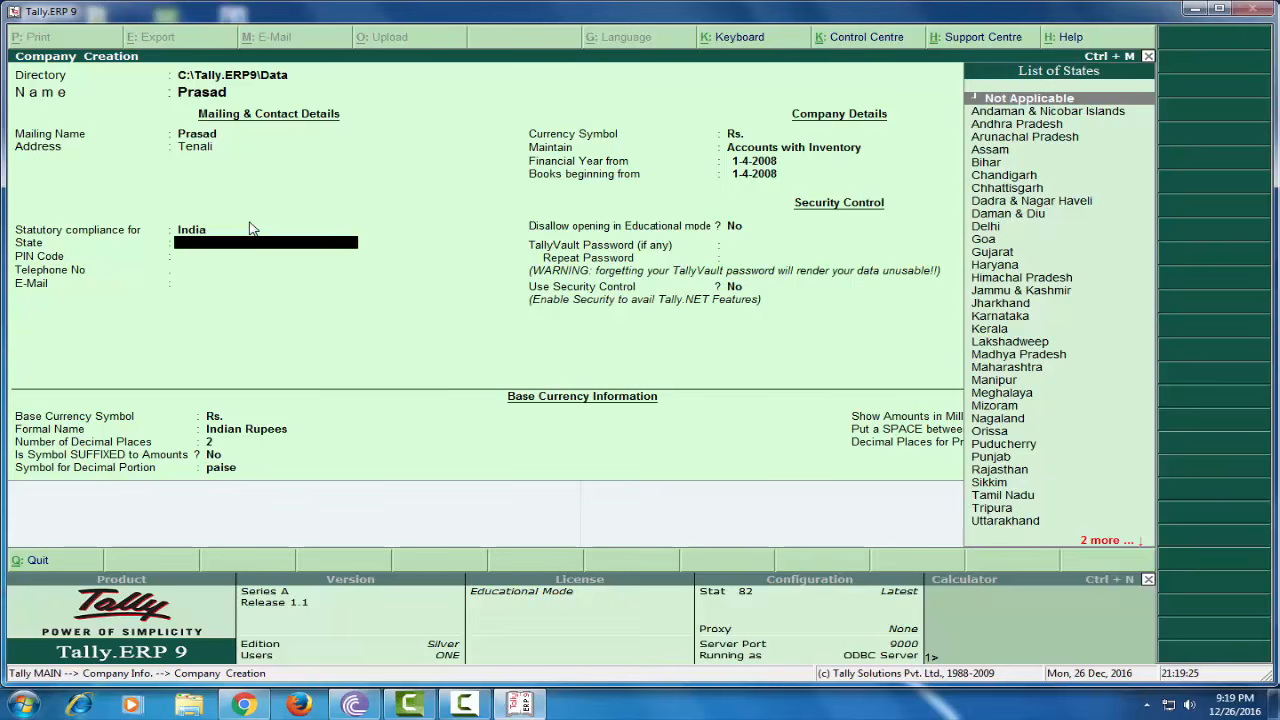
# - Set the company's state to Andhra Pradesh and enter the postal PIN code, leaving telephone number and e-mail blank
pyautogui.press('Down')
pyautogui.press('Down')
pyautogui.press('Down')
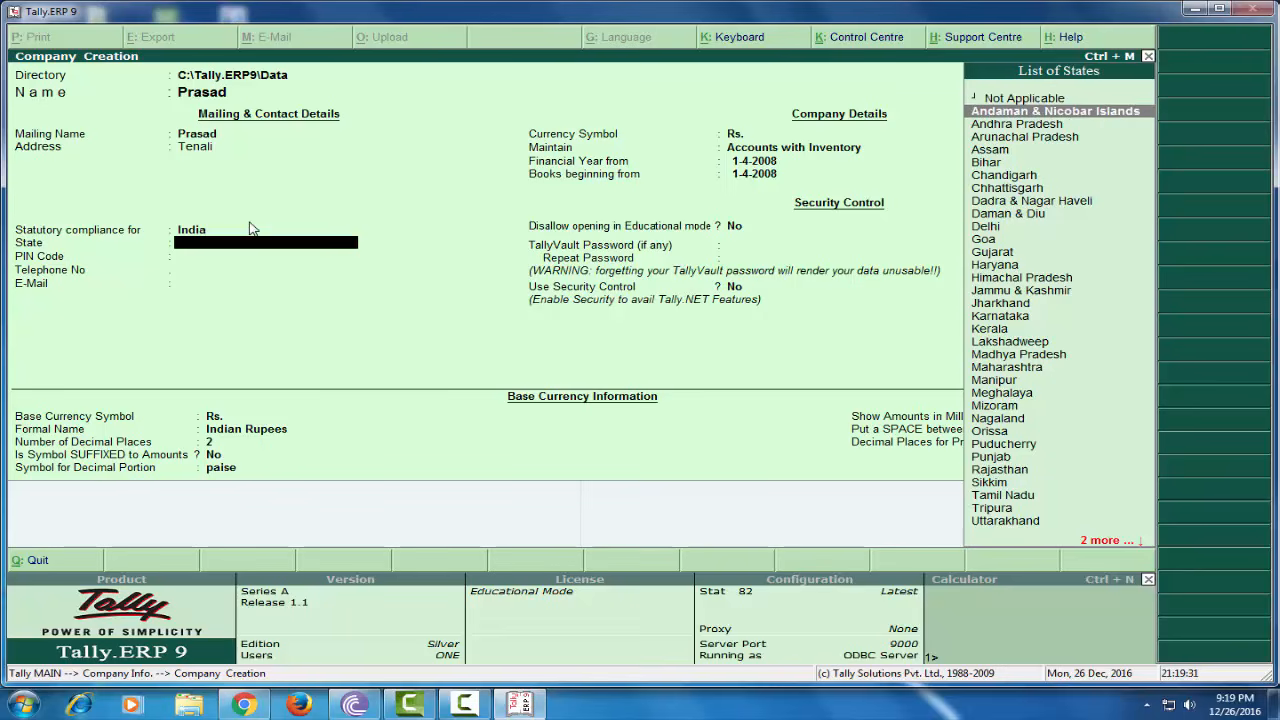
pyautogui.press('Up')
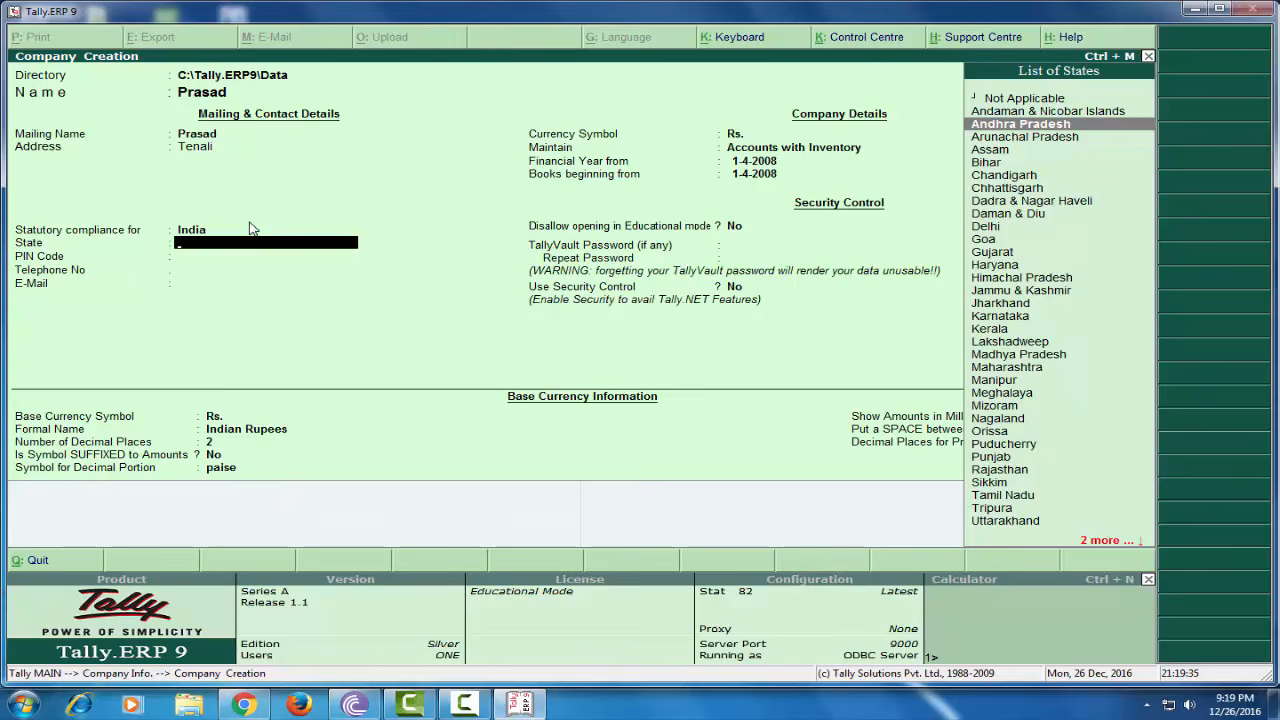
pyautogui.press('Return')
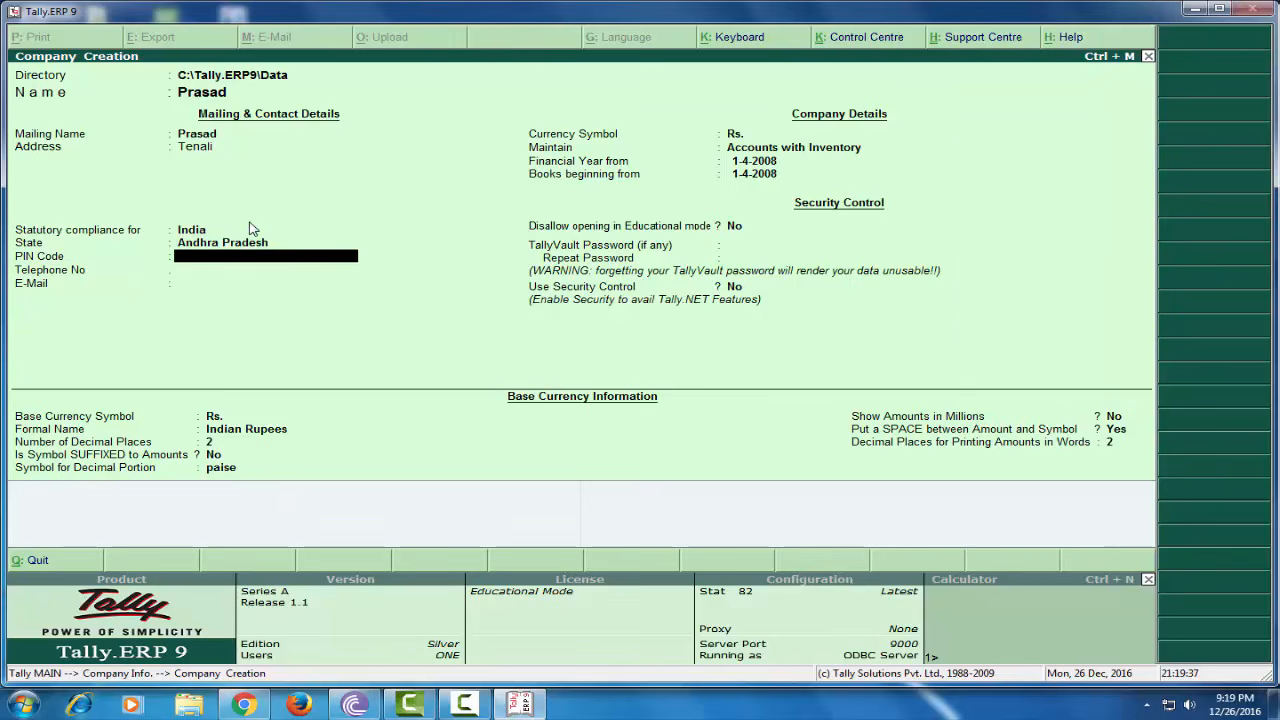
pyautogui.write('522 201')
pyautogui.press('Return')
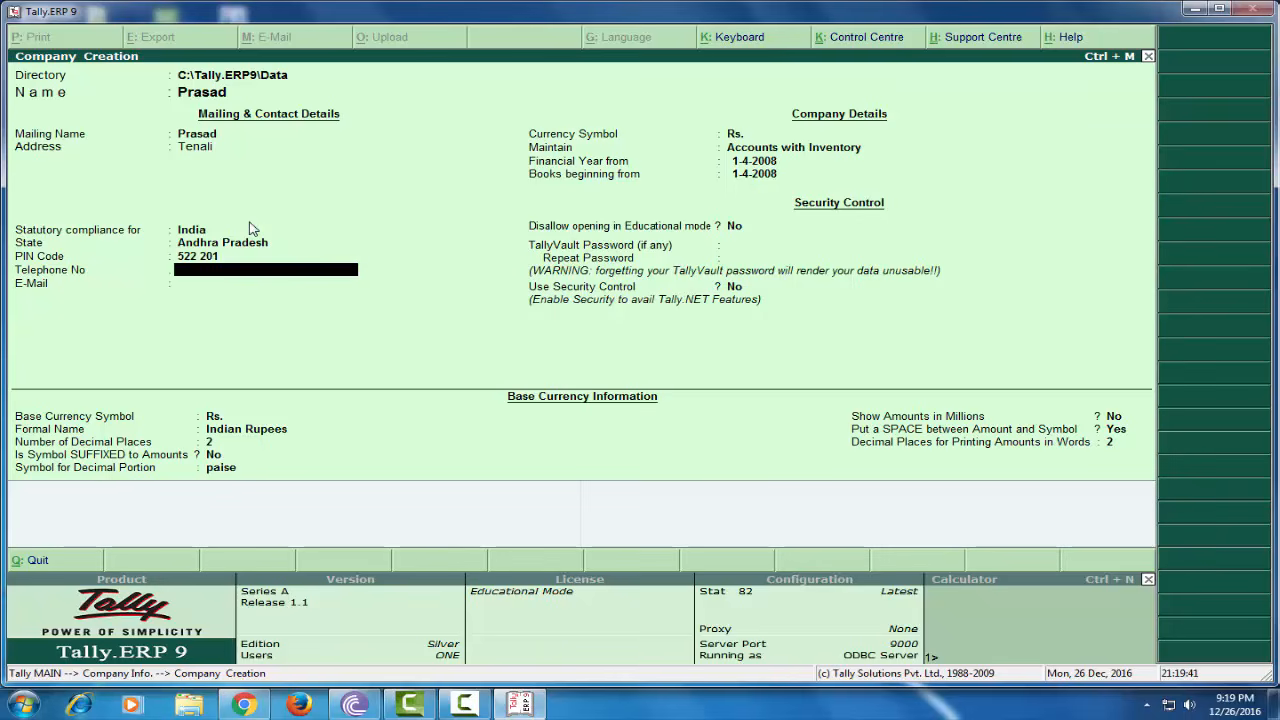
pyautogui.press('Return')
pyautogui.press('Return')
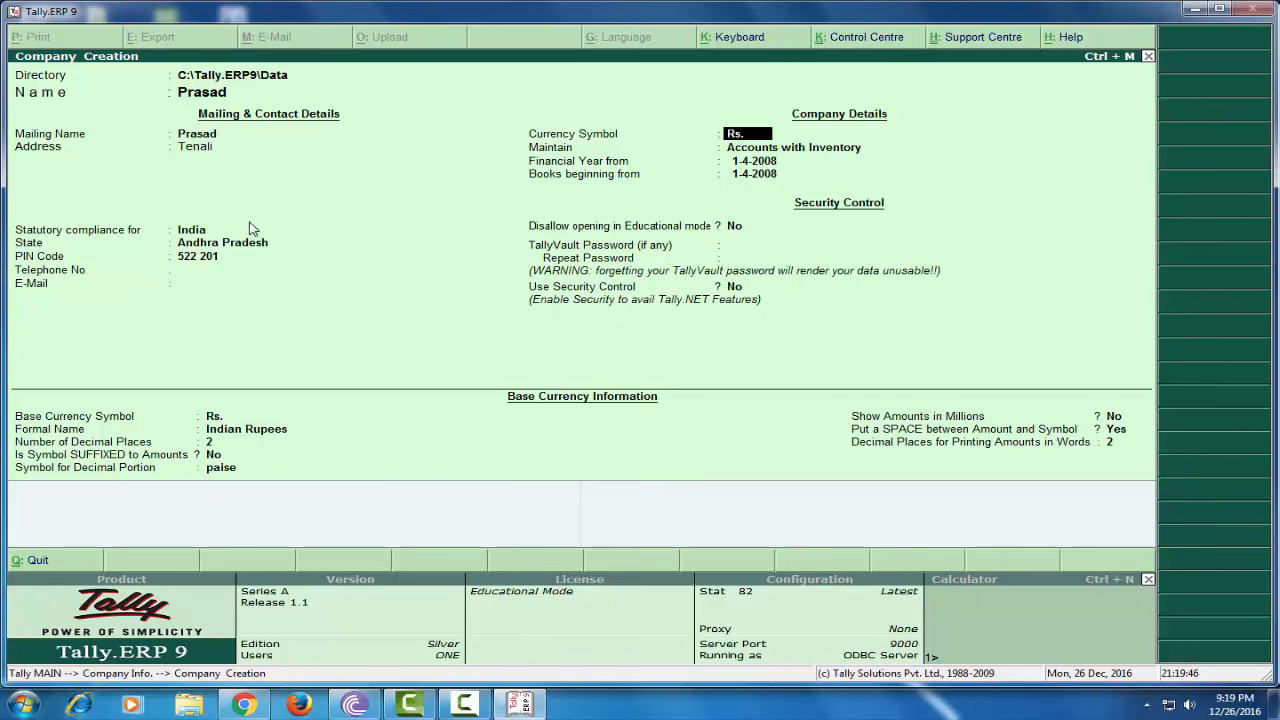
# - Keep Rs. as the currency symbol and set the company to maintain Accounts Only
pyautogui.press('Return')
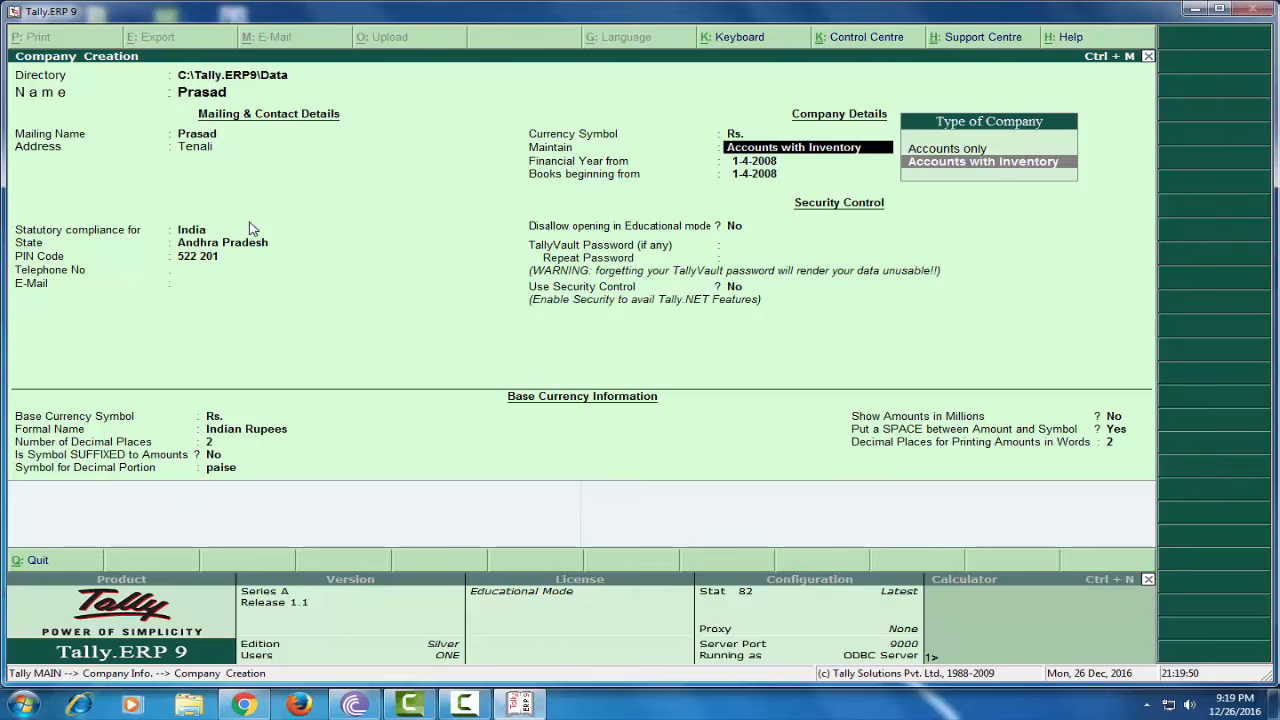
pyautogui.press('Up')
pyautogui.press('Down')
pyautogui.press('Up')
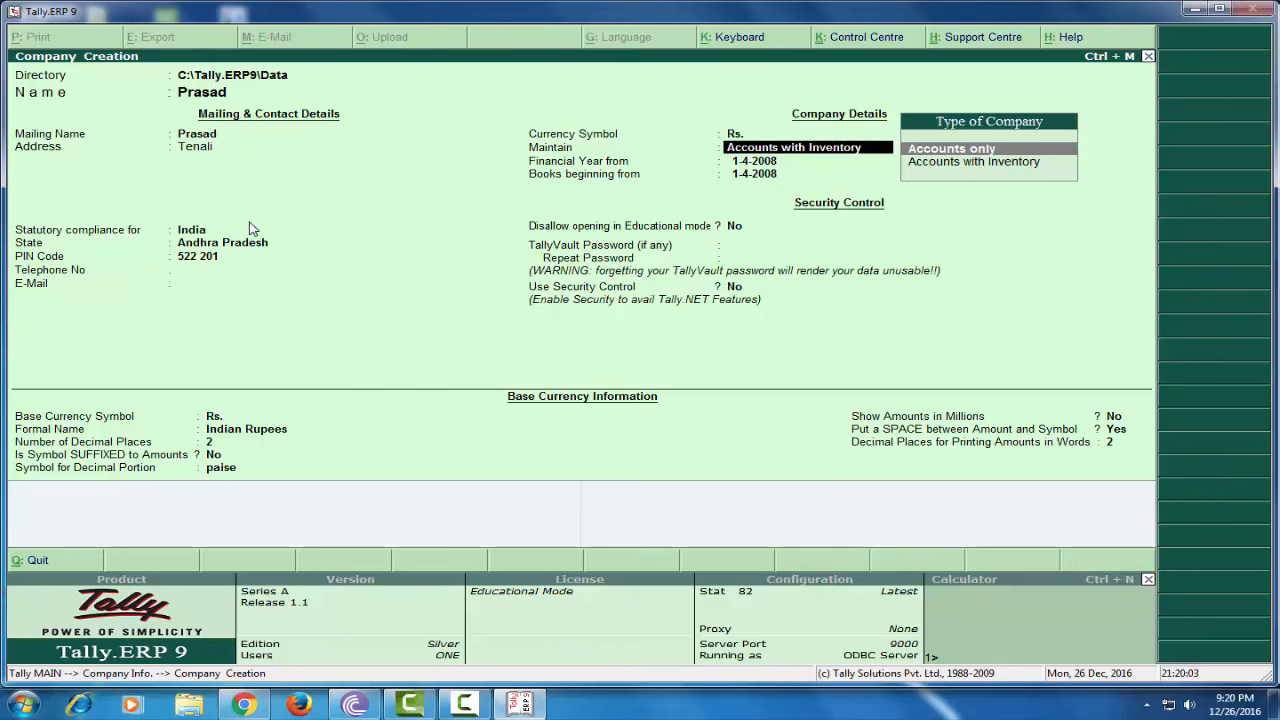
pyautogui.press('Return')
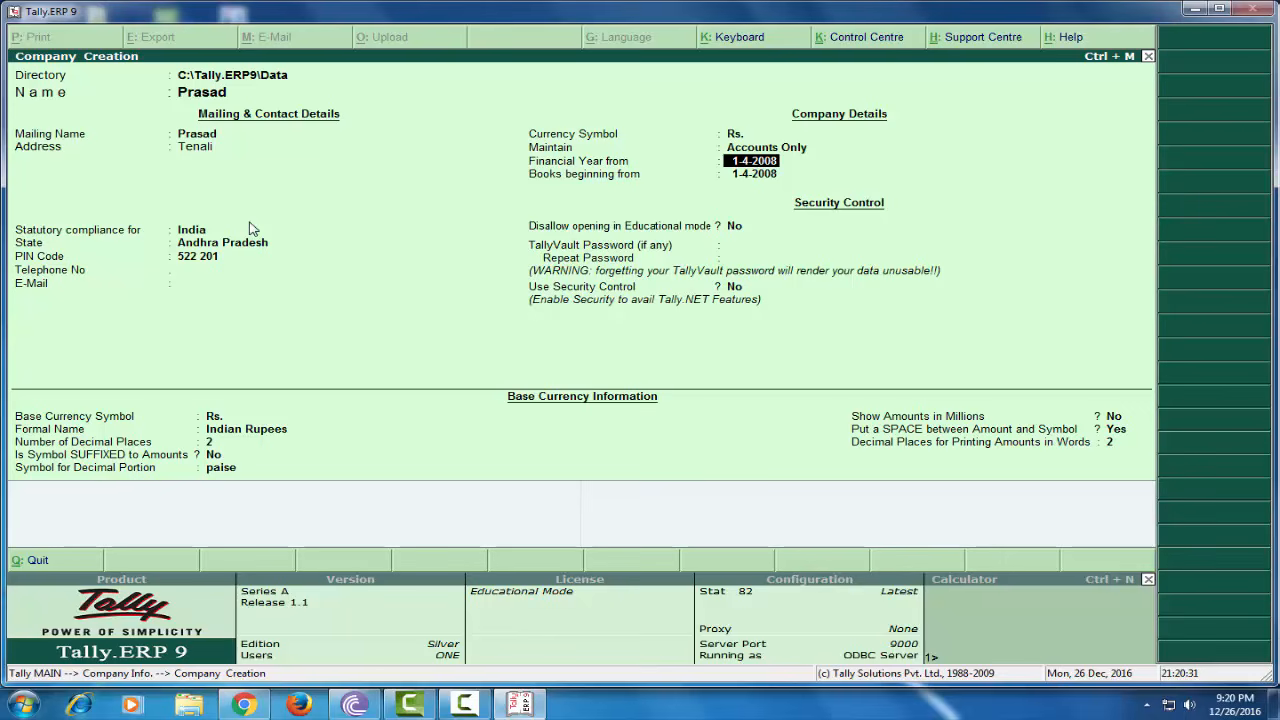
# - Set the financial year to start from 1-4-2016 and the books to begin from 1-5-2016
pyautogui.write('1-4-2016')
pyautogui.press('Return')
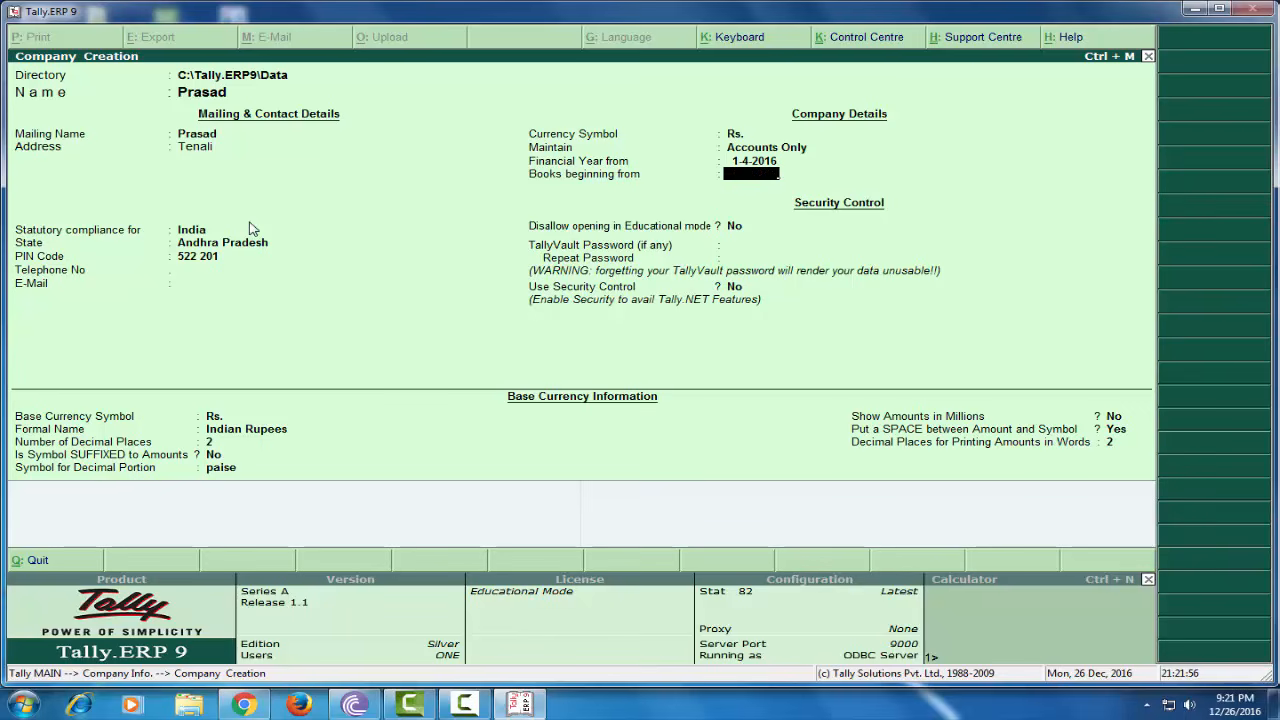
pyautogui.write('1-5-2016')
pyautogui.press('Return')
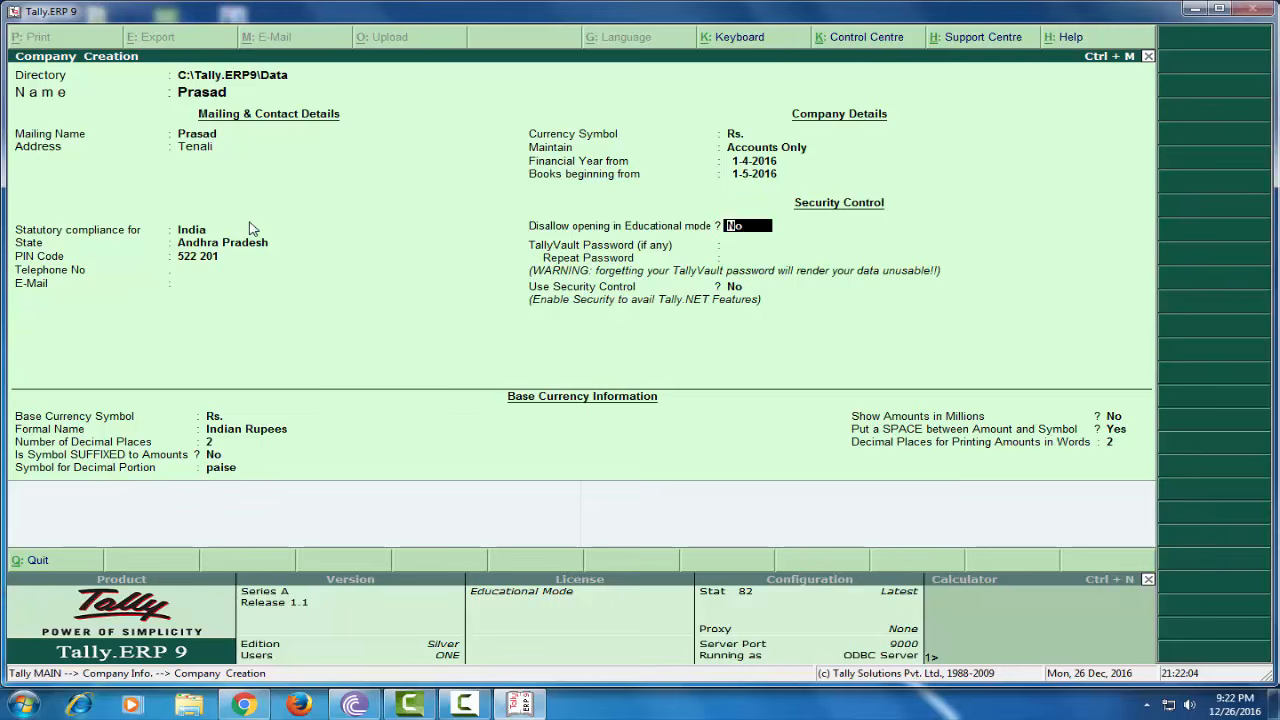
# - Keep the default security control and base currency settings and accept the company creation
pyautogui.press('Return')
pyautogui.press('Return')
pyautogui.press('Return')
pyautogui.press('Return')
pyautogui.press('Return')
pyautogui.press('Return')
pyautogui.press('Return')
pyautogui.press('Return')
pyautogui.press('Return')
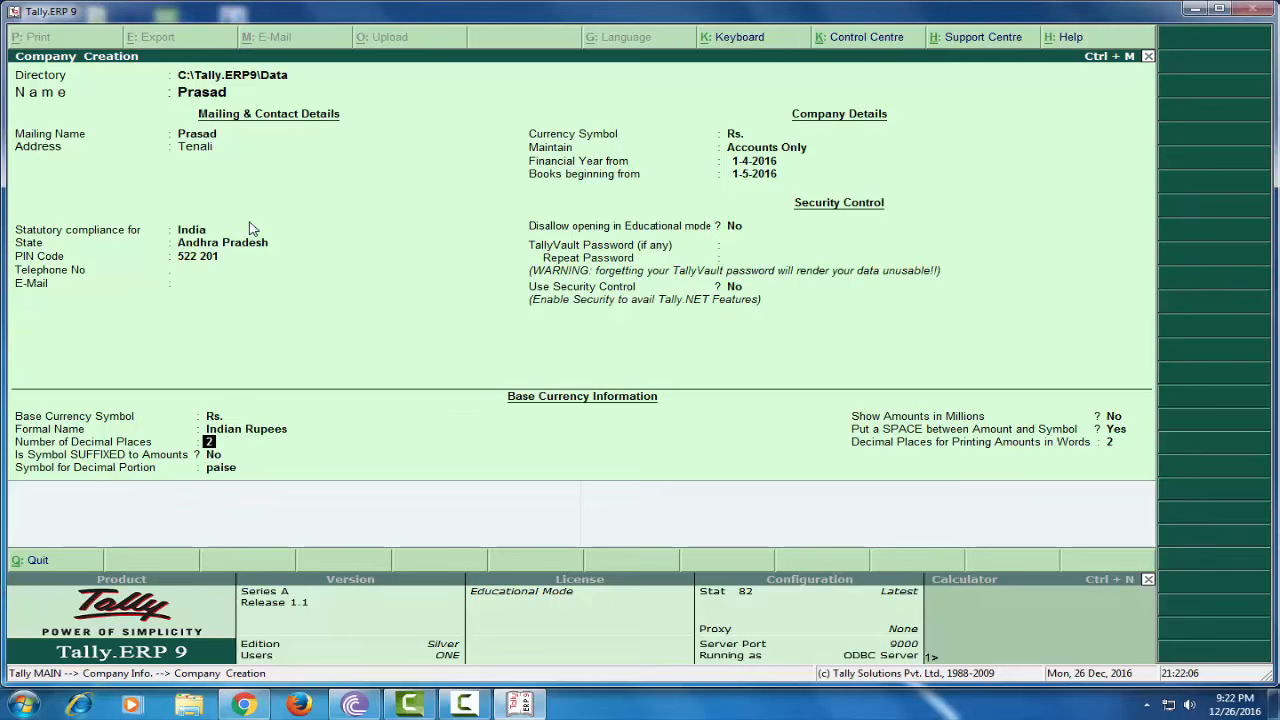
pyautogui.press('Return')
pyautogui.press('Return')
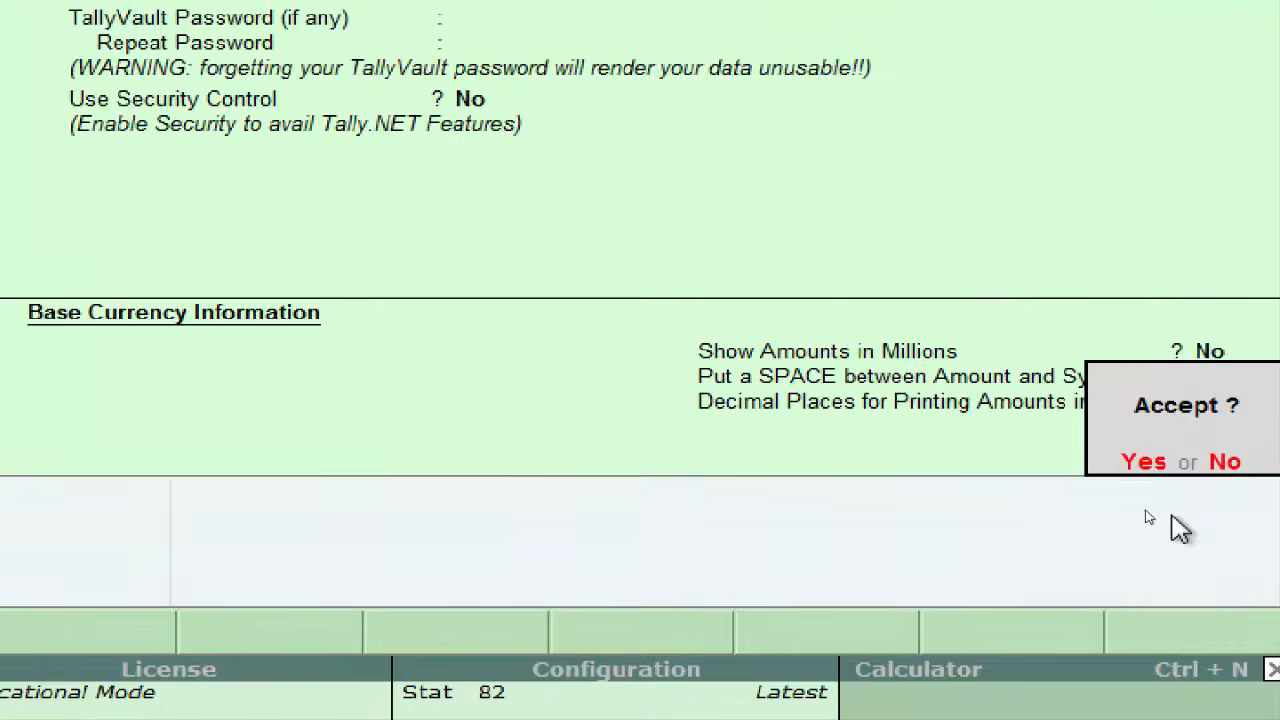
pyautogui.press('Return')
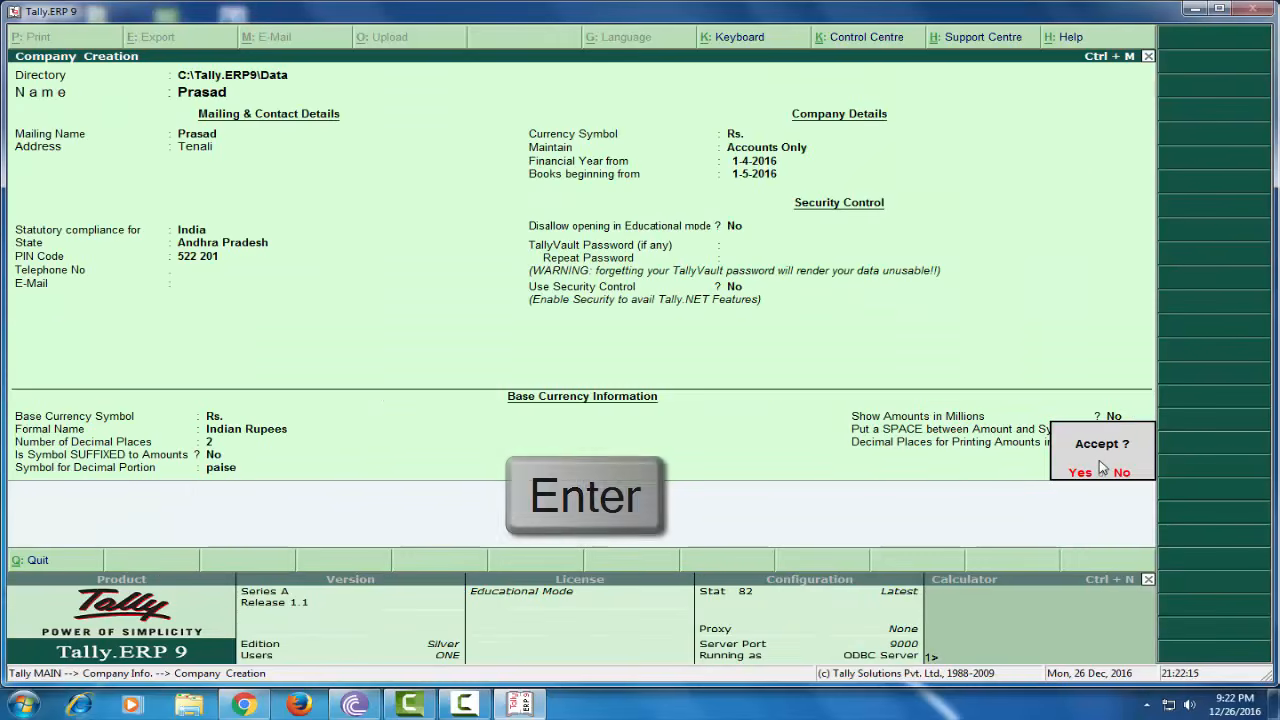
pyautogui.press('Return')
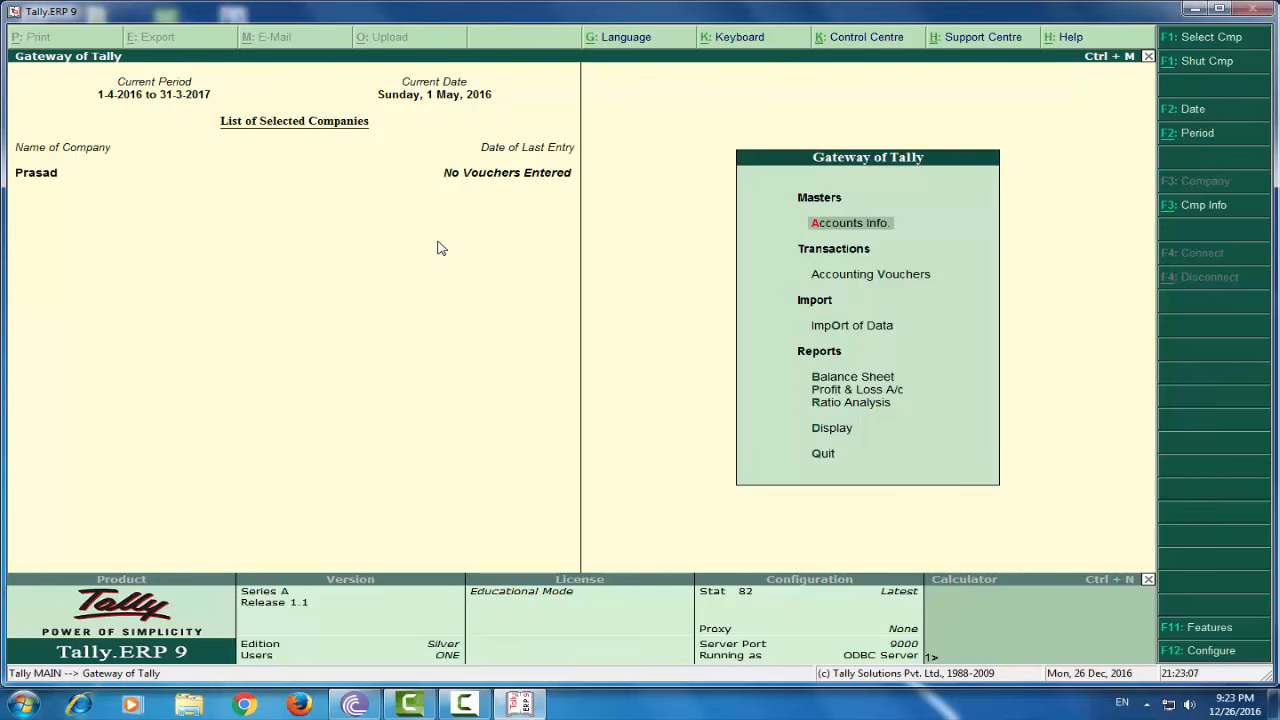
# - Shut the open company and open a blank creation form for a second company
pyautogui.hotkey('alt', 'F1')
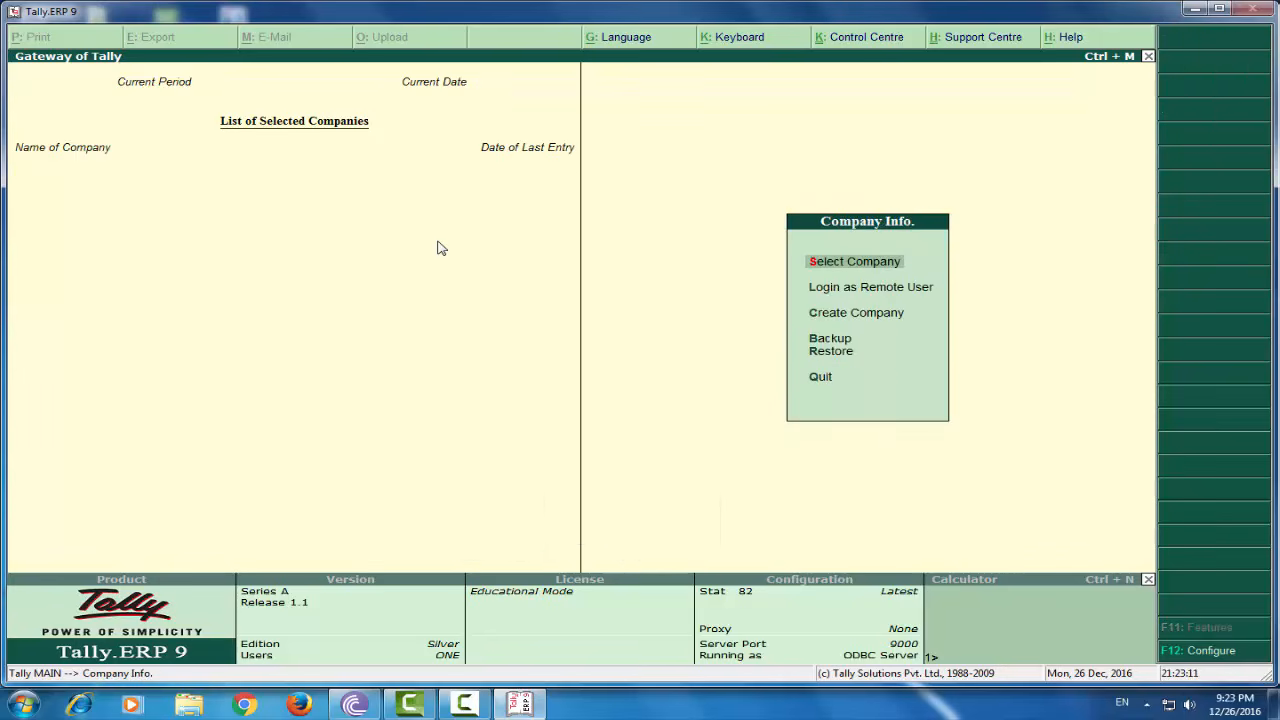
pyautogui.press('Down')
pyautogui.press('Down')
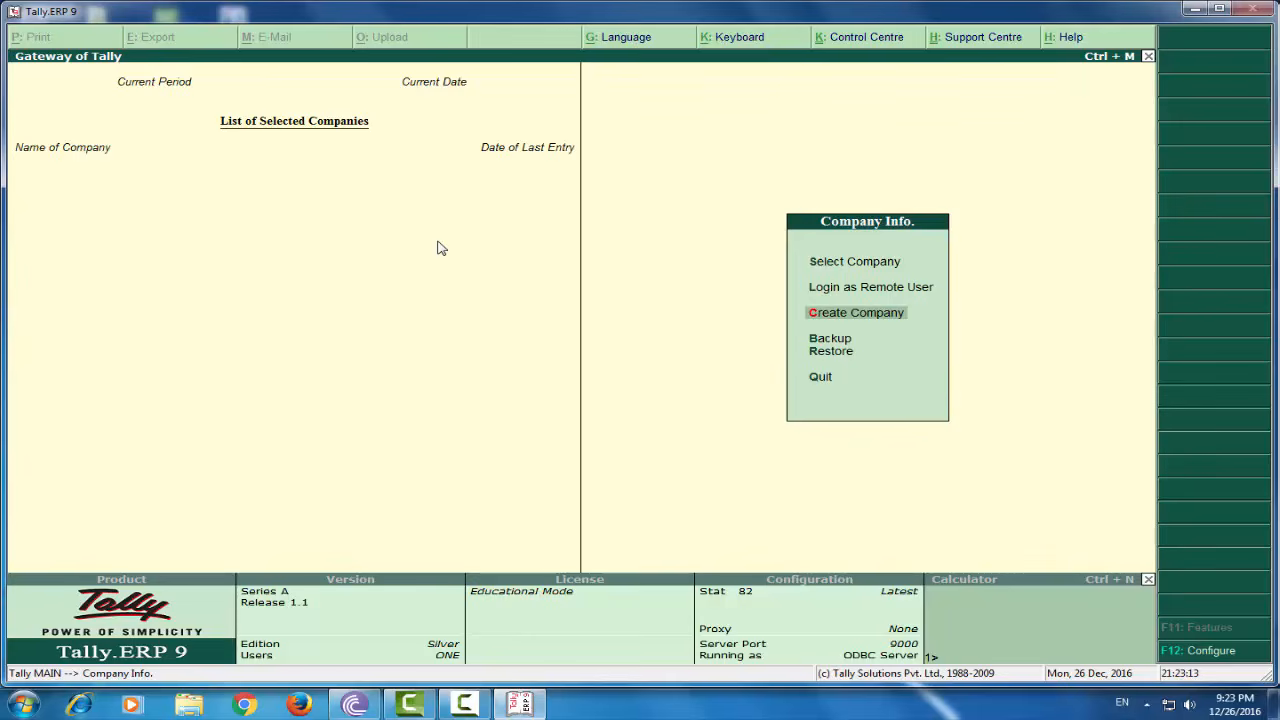
pyautogui.press('Return')
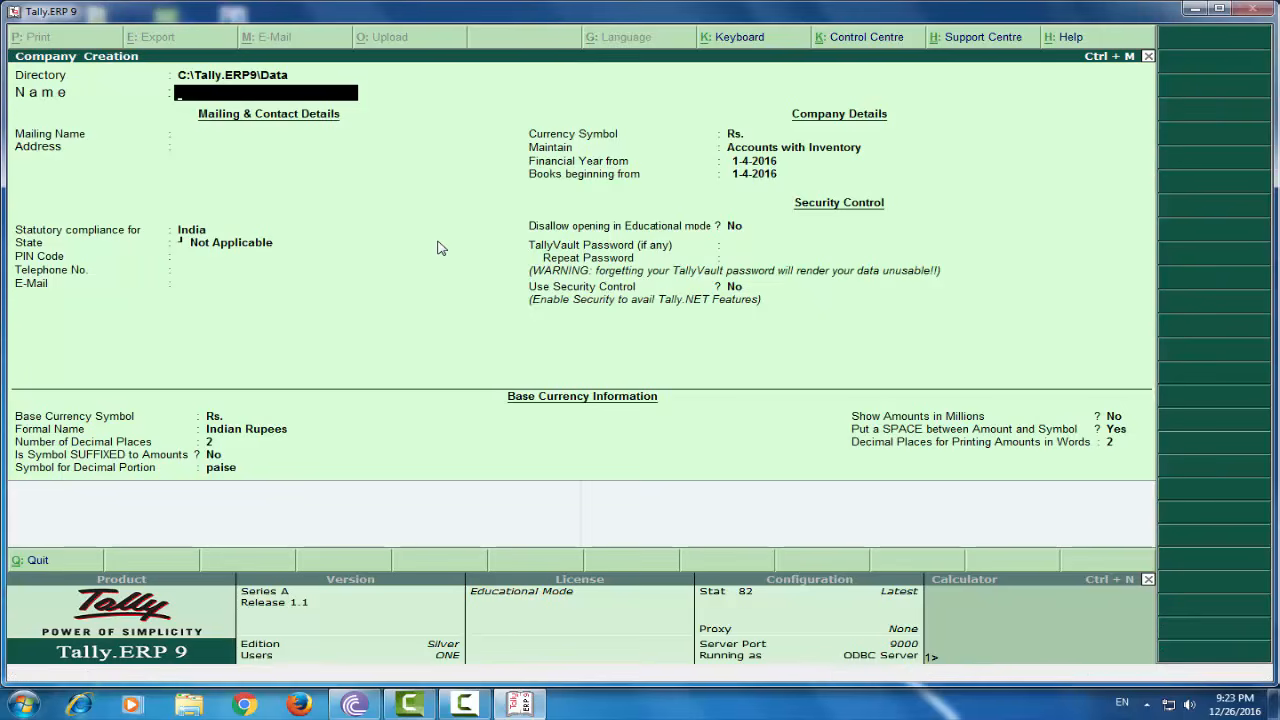
# - Enter the second company's name and town address, keeping the same mailing name
pyautogui.write('Ramesh')
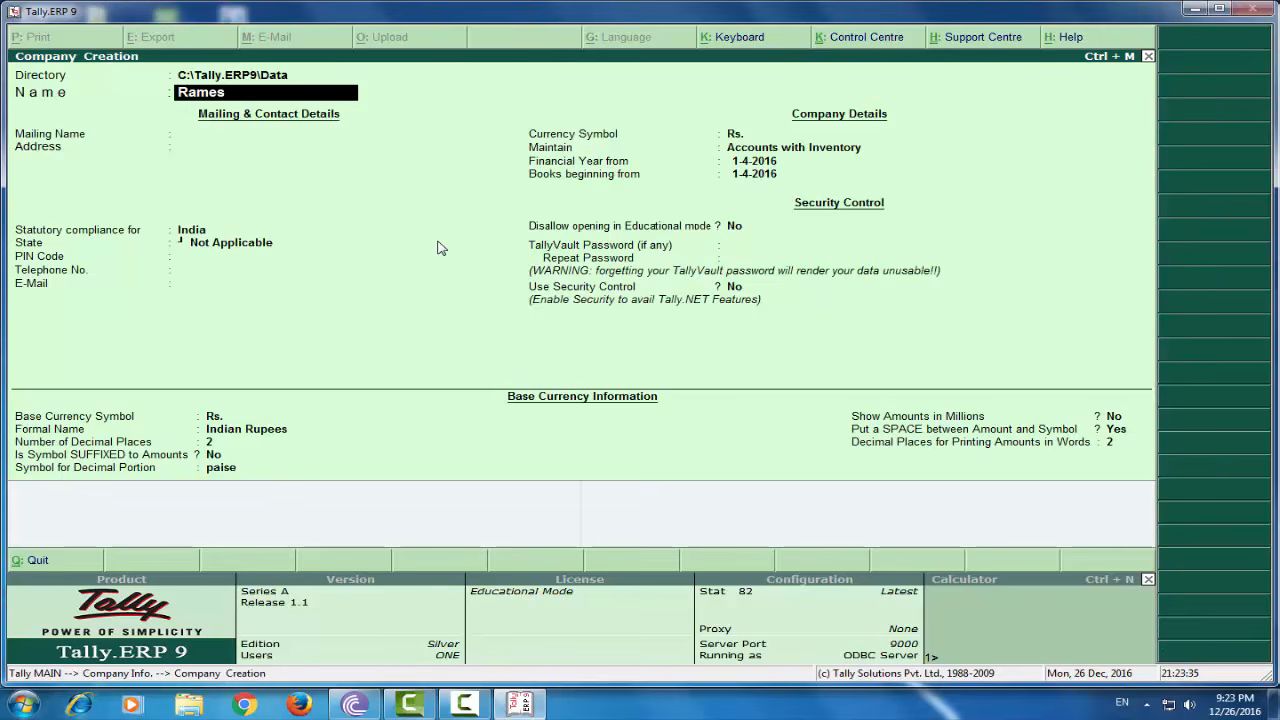
pyautogui.press('Return')
pyautogui.press('Return')
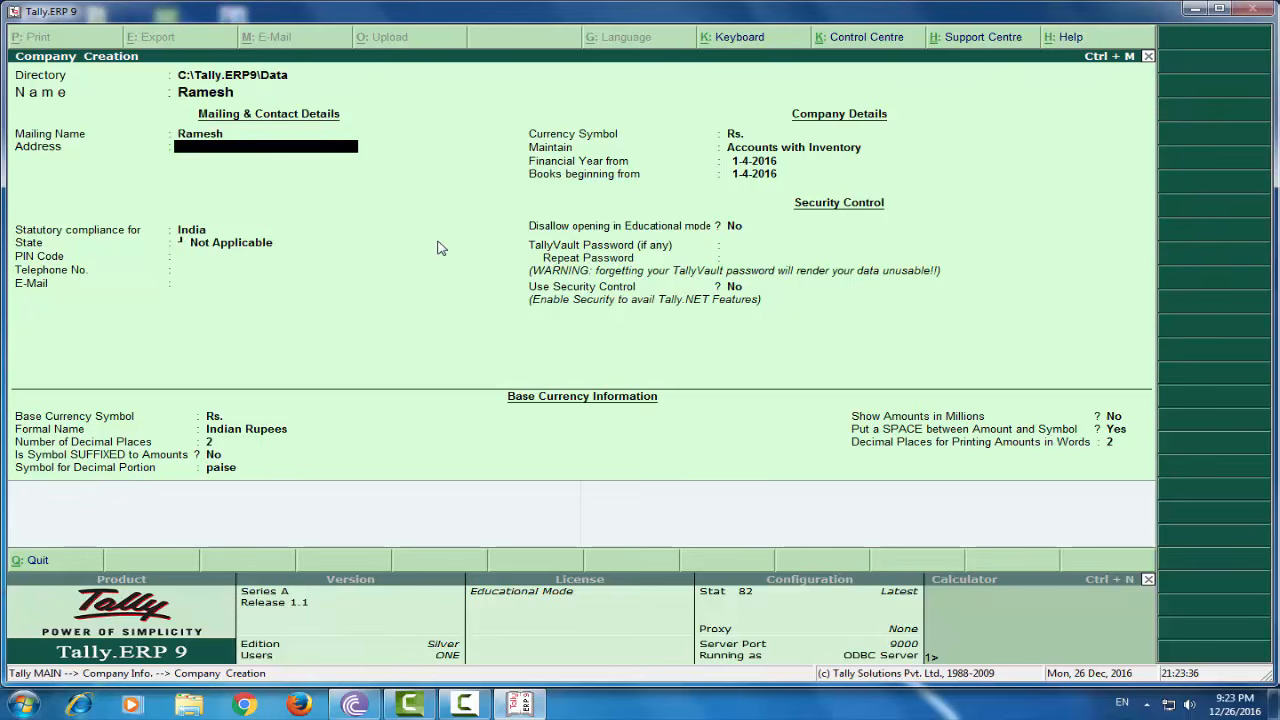
pyautogui.write('Guntur')
pyautogui.press('Return')
pyautogui.press('Return')
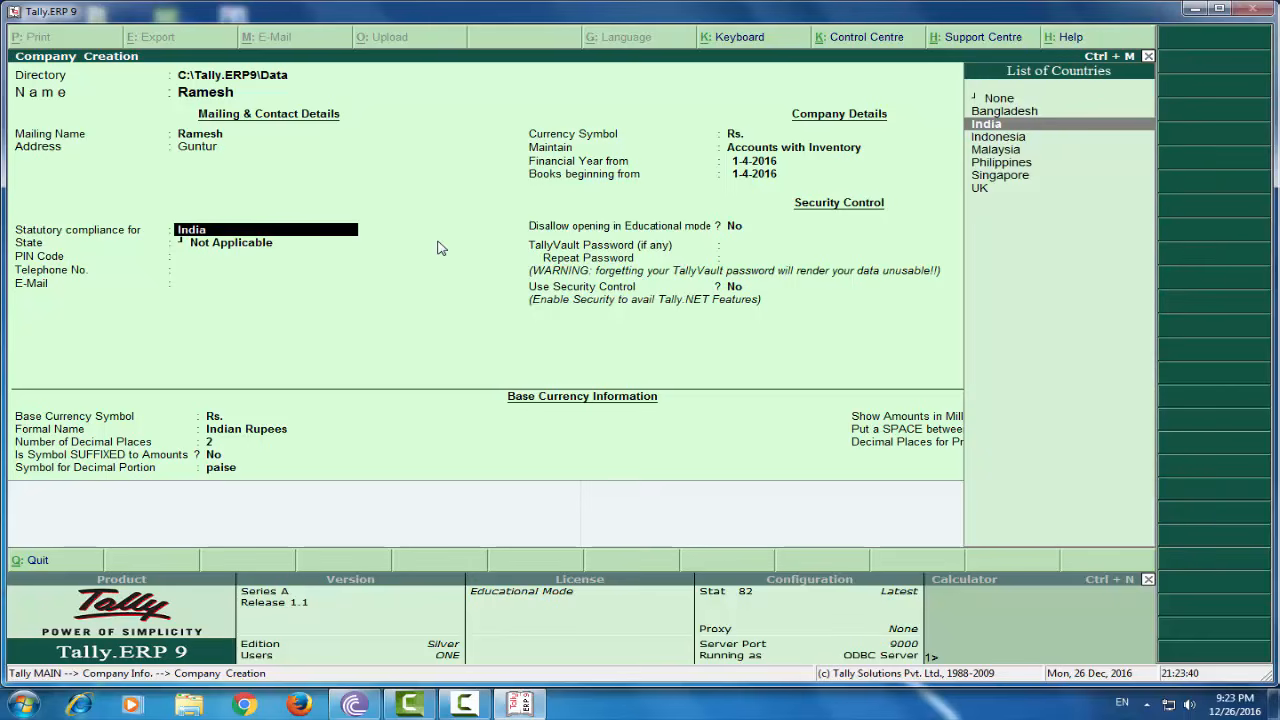
# - Keep India for statutory compliance, set the state to Andhra Pradesh, and accept the second company with the remaining defaults
pyautogui.press('Return')
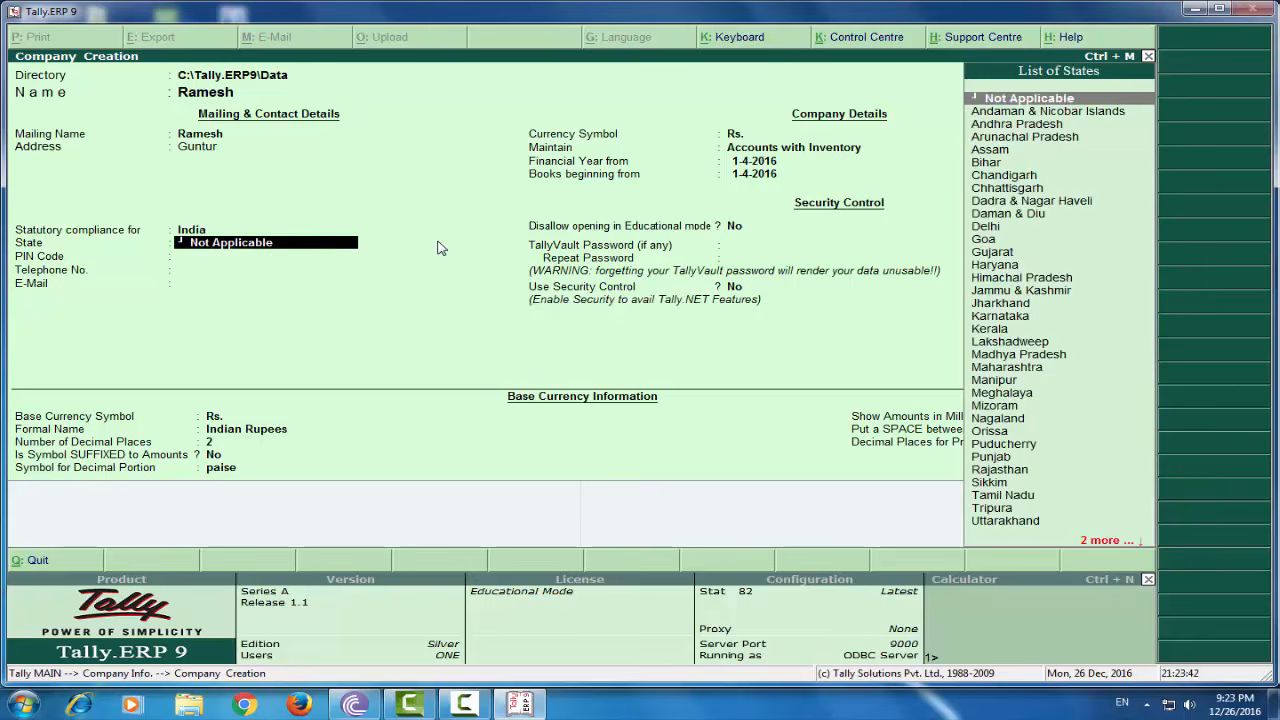
pyautogui.press('Down')
pyautogui.press('Down')
pyautogui.press('Return')
pyautogui.press('Return')
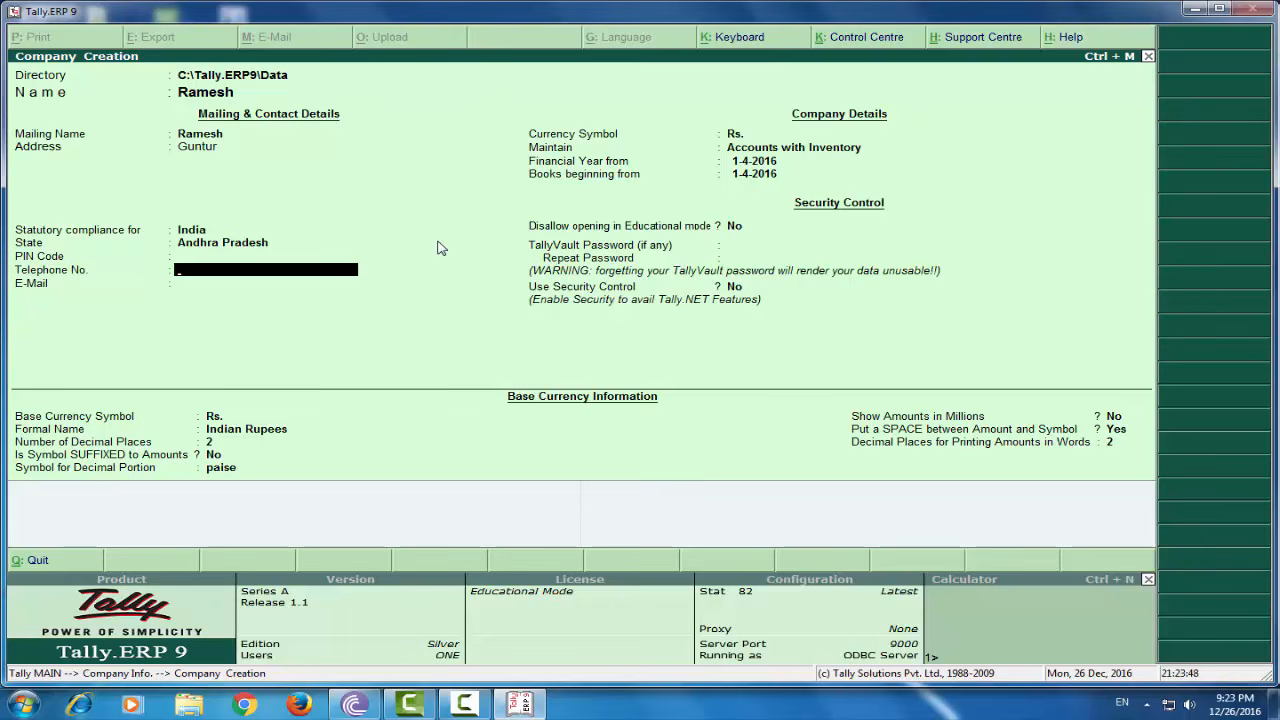
pyautogui.hotkey('ctrl', 'a')
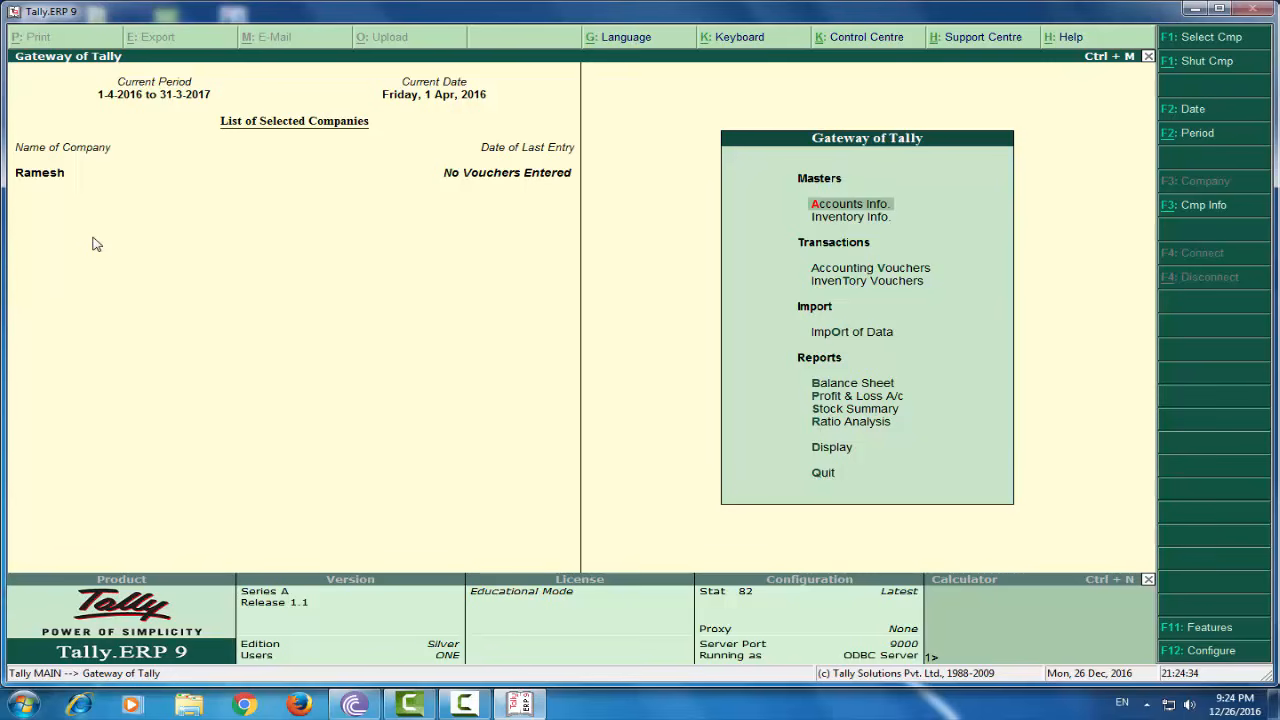
# - Shut the second company and open a blank creation form for a third company
pyautogui.hotkey('alt', 'F1')
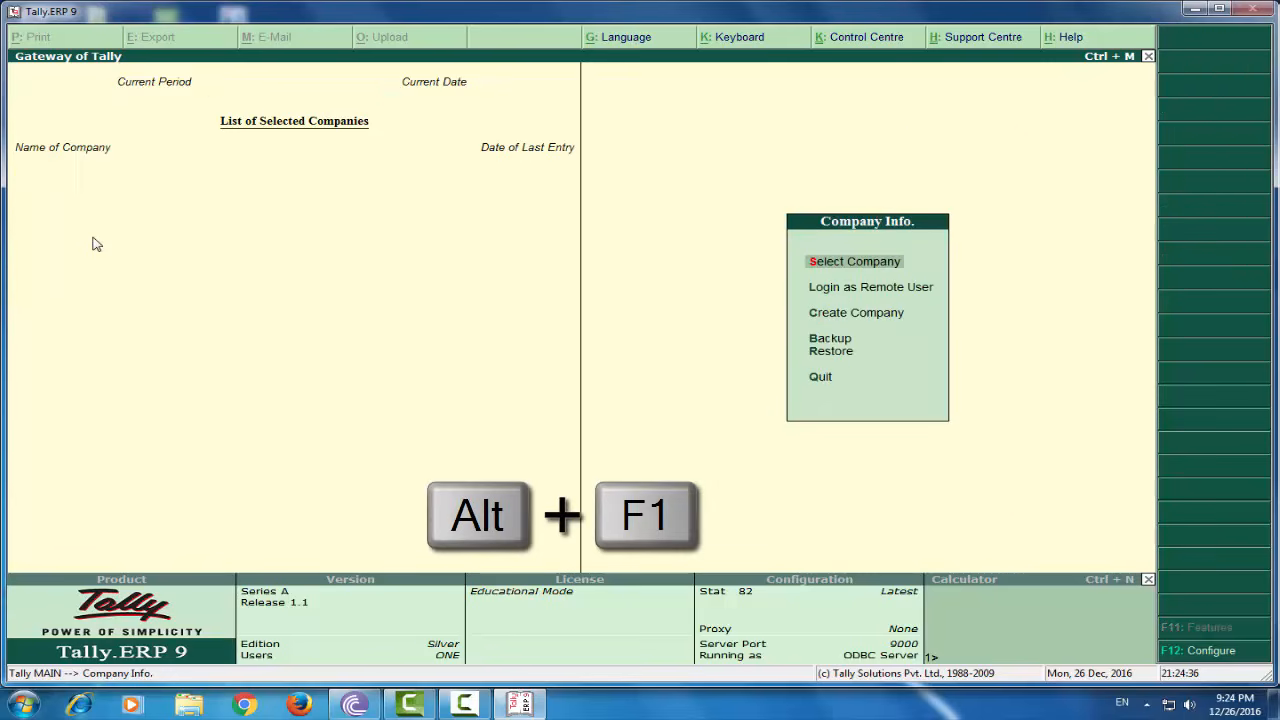
pyautogui.press('Down')
pyautogui.press('Down')
pyautogui.press('Return')
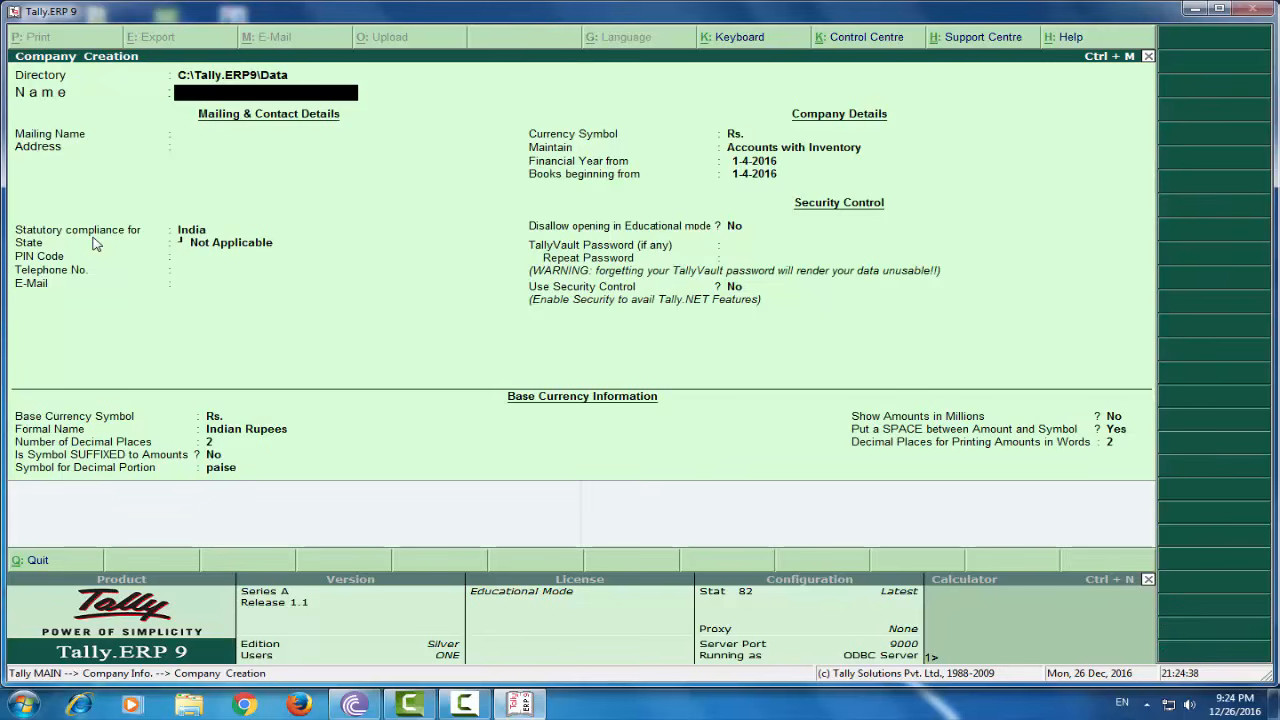
# - Enter the third company's name, keep the same mailing name, and accept the creation with all other fields at their defaults
pyautogui.write('Ravi')
pyautogui.press('Return')
pyautogui.press('Return')
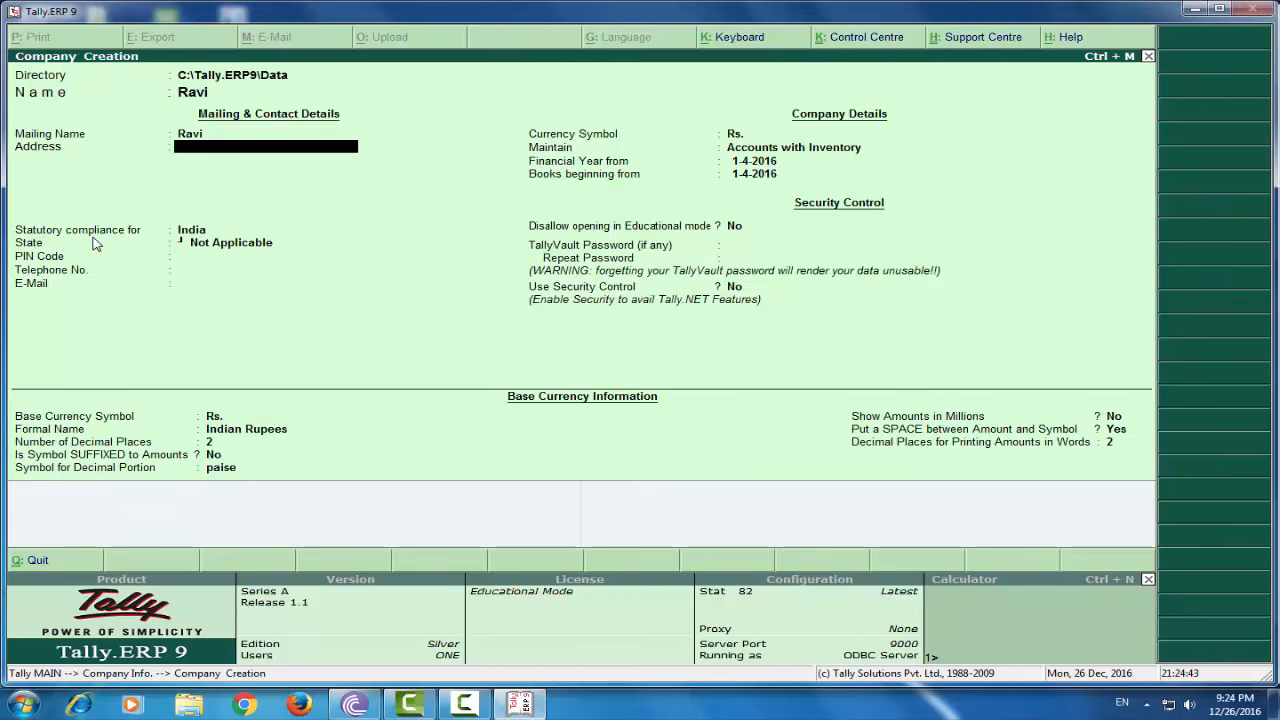
pyautogui.hotkey('ctrl', 'a')
pyautogui.hotkey('ctrl', 'a')
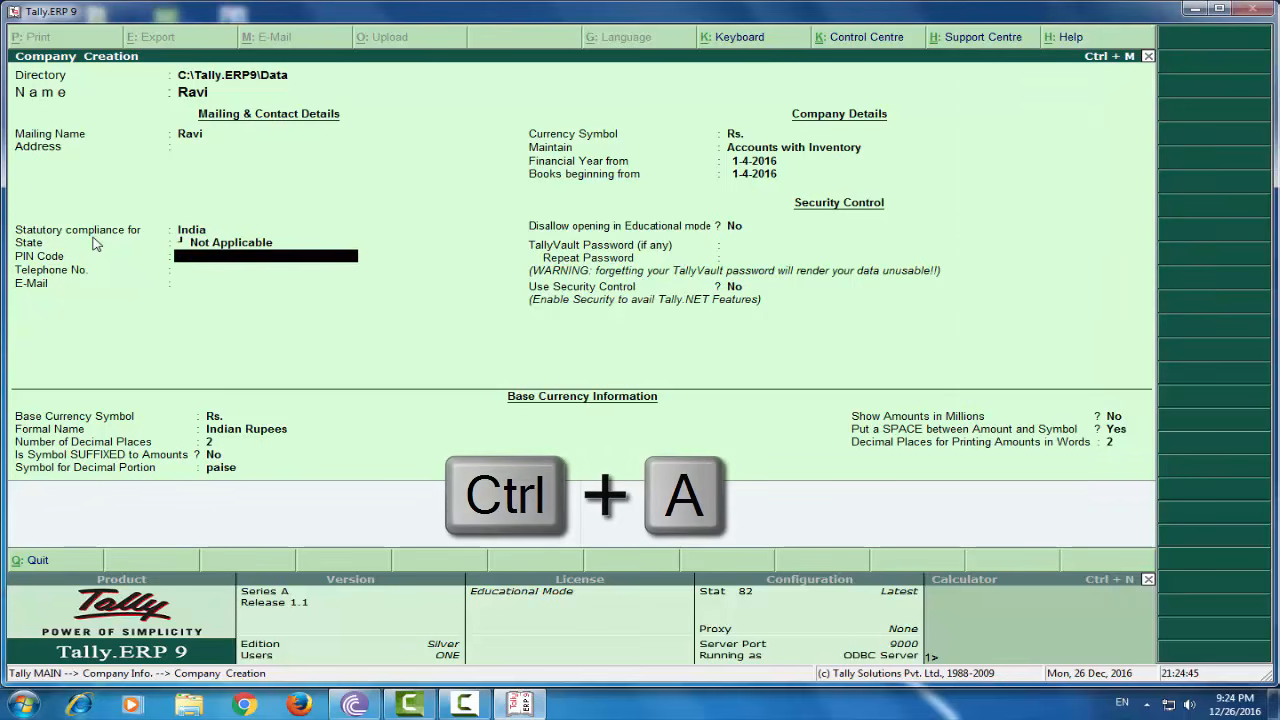
pyautogui.hotkey('ctrl', 'a')
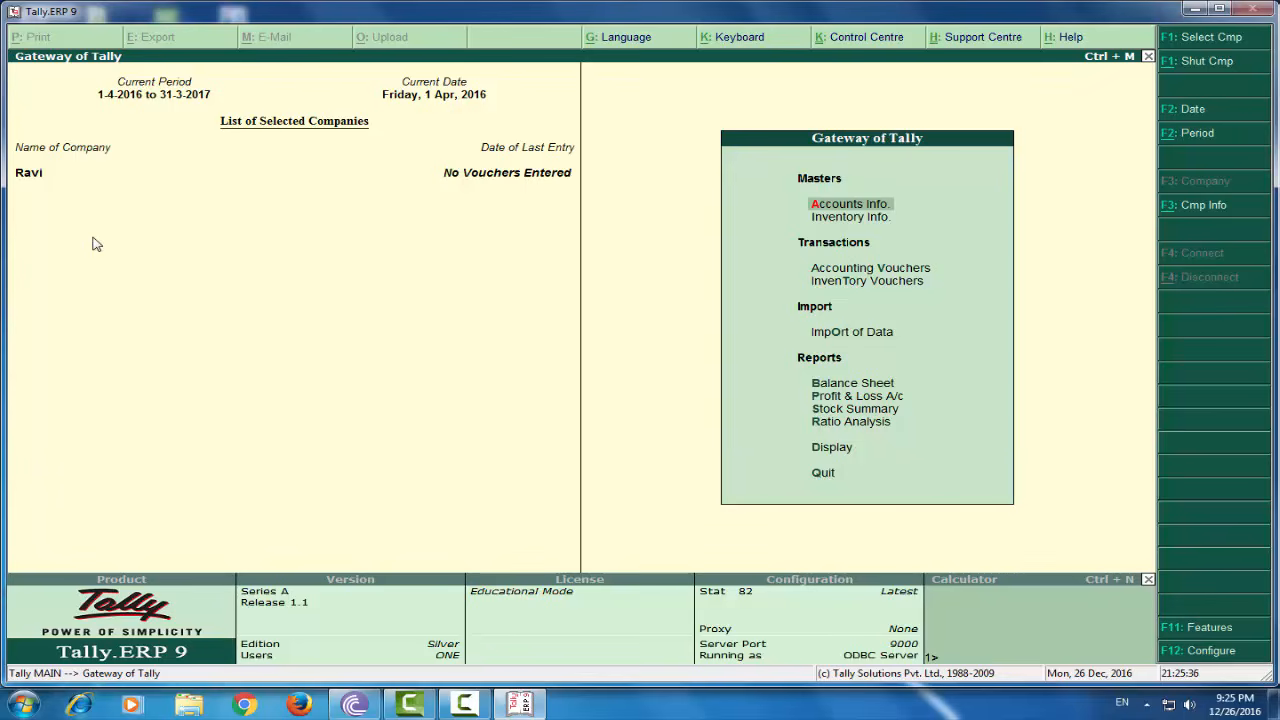
# - Shut the open company and load the first company in the list of companies
pyautogui.hotkey('alt', 'F1')
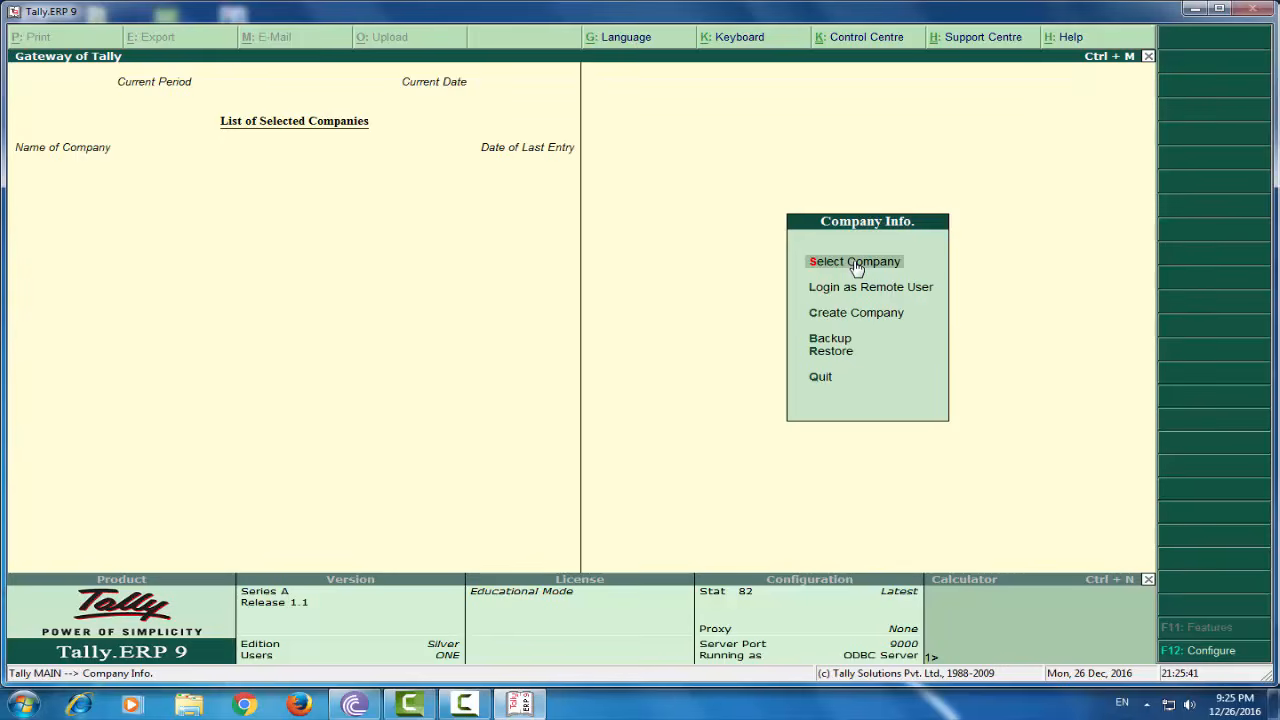
pyautogui.press('Return')
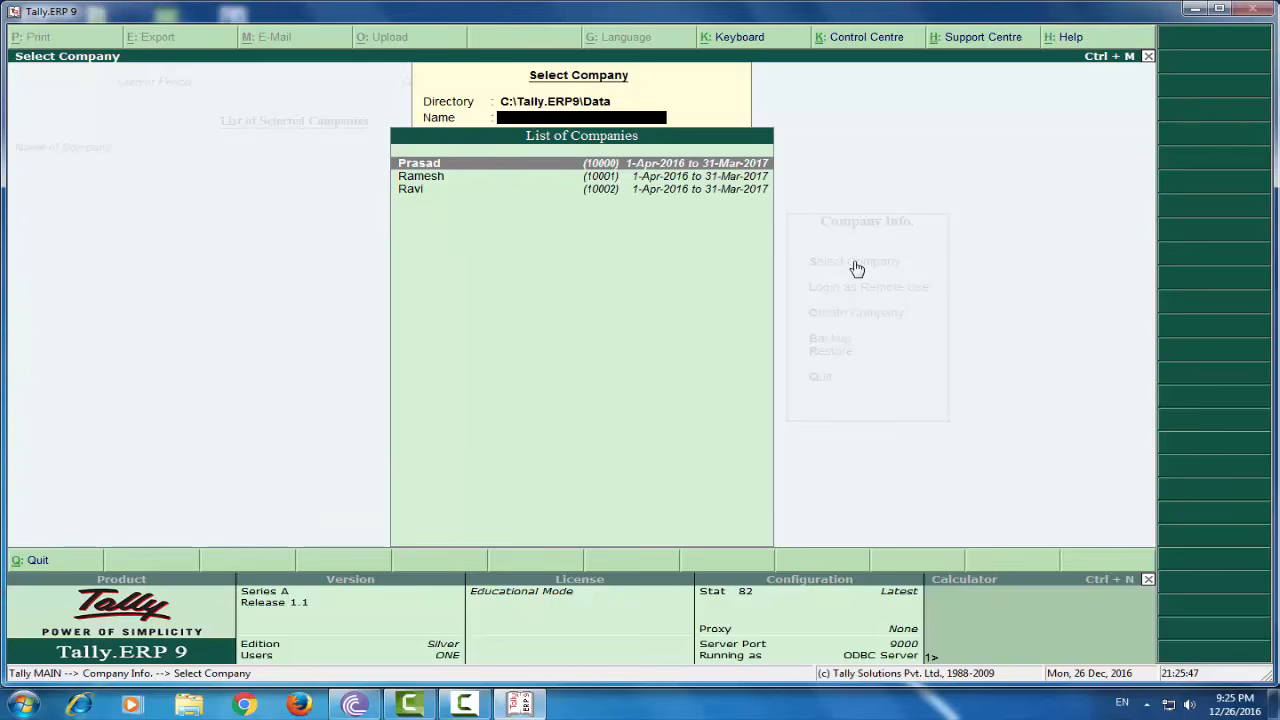
pyautogui.press('Down')
pyautogui.press('Down')
pyautogui.press('Up')
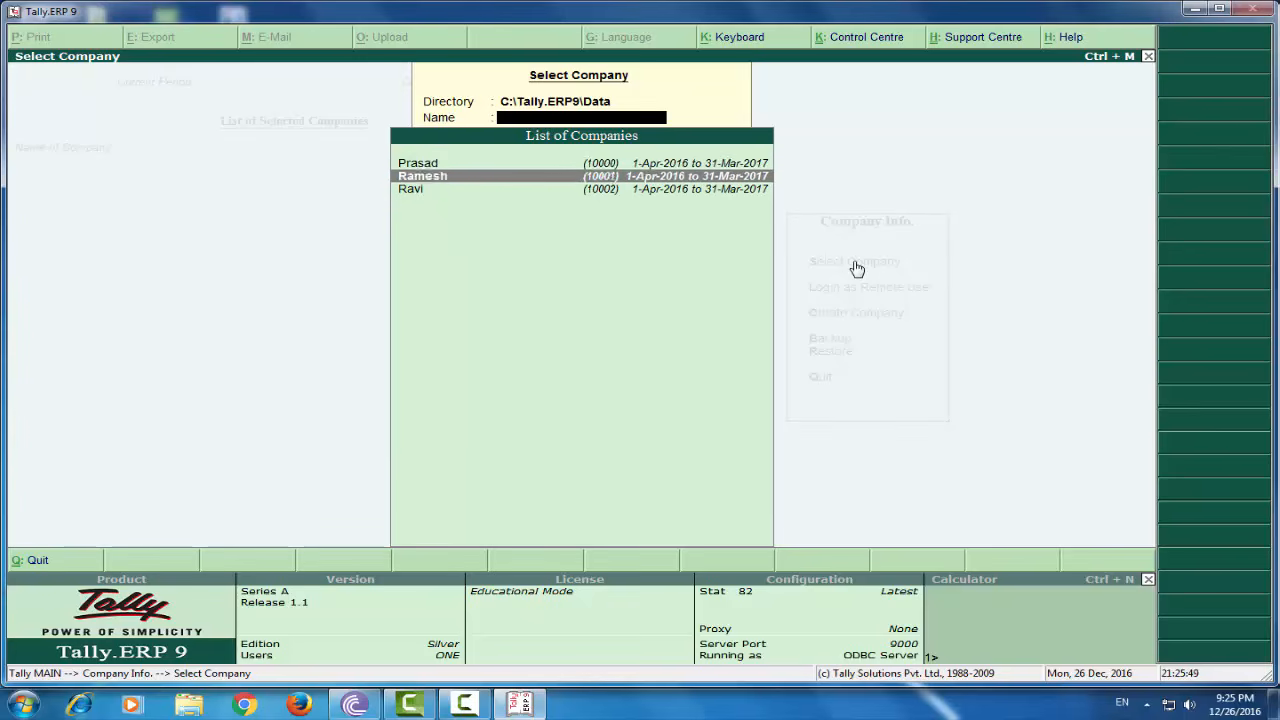
pyautogui.press('Up')
pyautogui.press('Return')
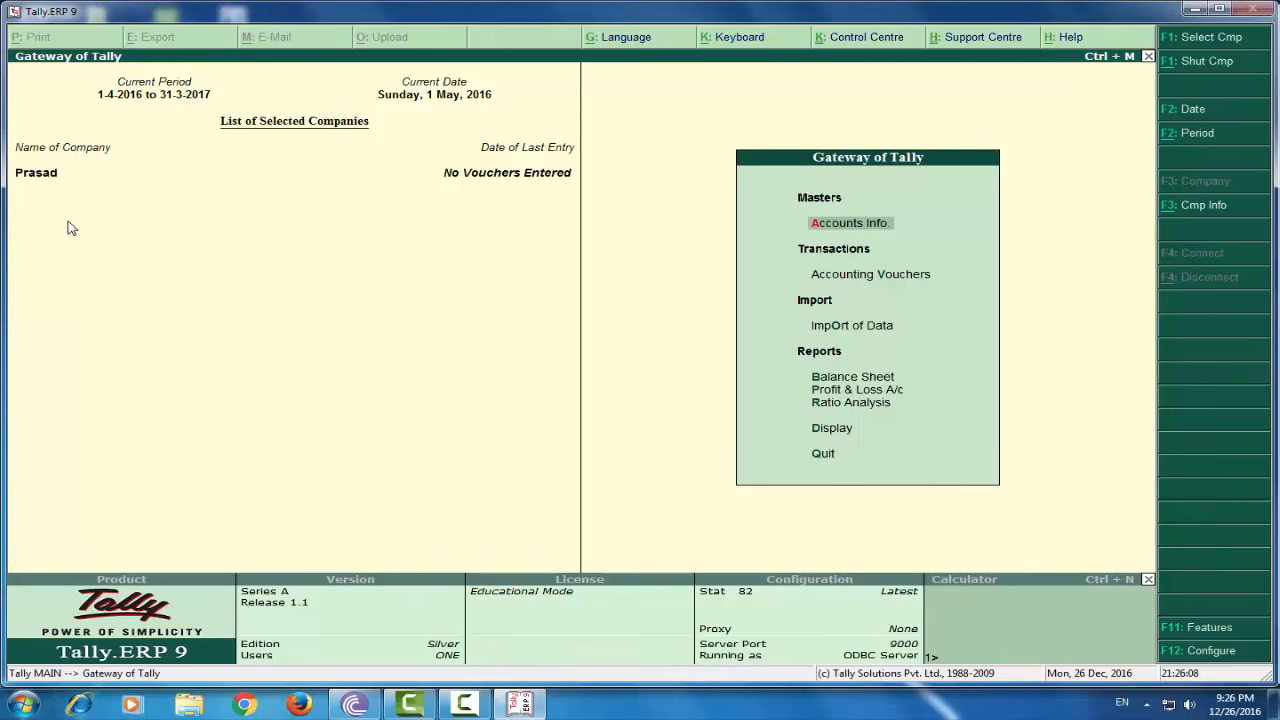
# - Load the third listed company alongside the first one, and make the first company active again
pyautogui.press('F1')
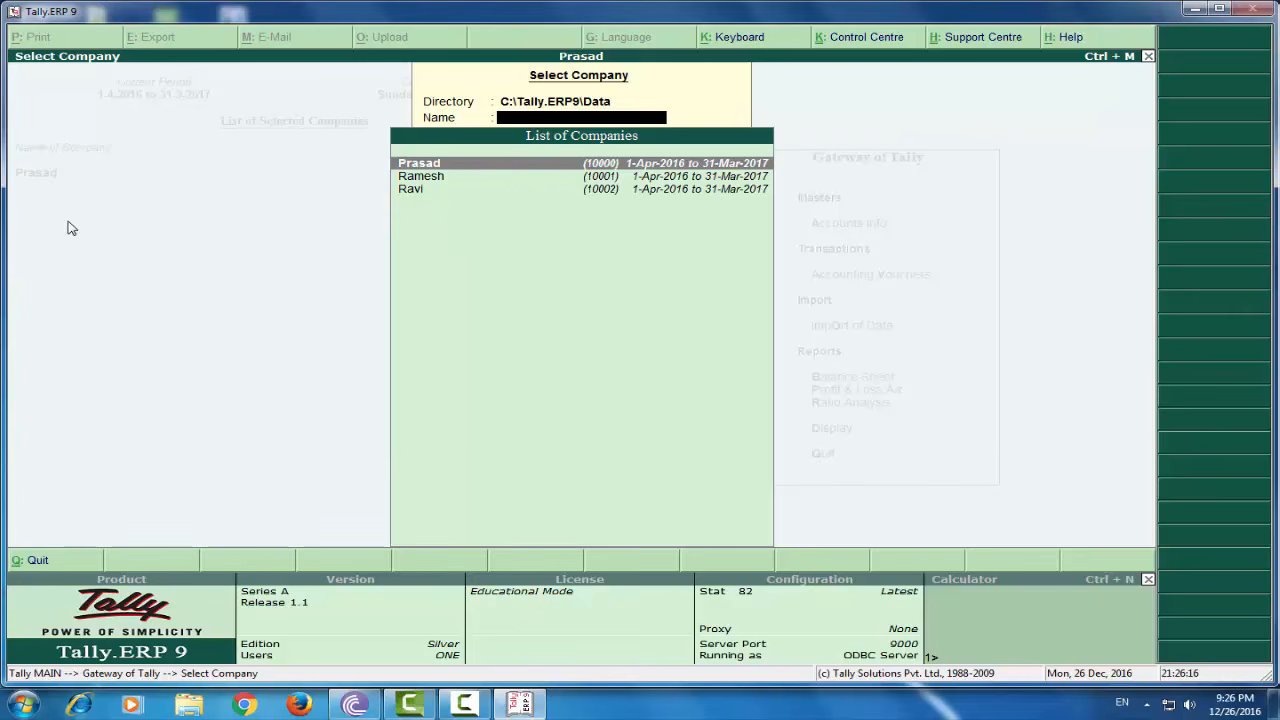
pyautogui.press('Down')
pyautogui.press('Down')
pyautogui.press('Return')
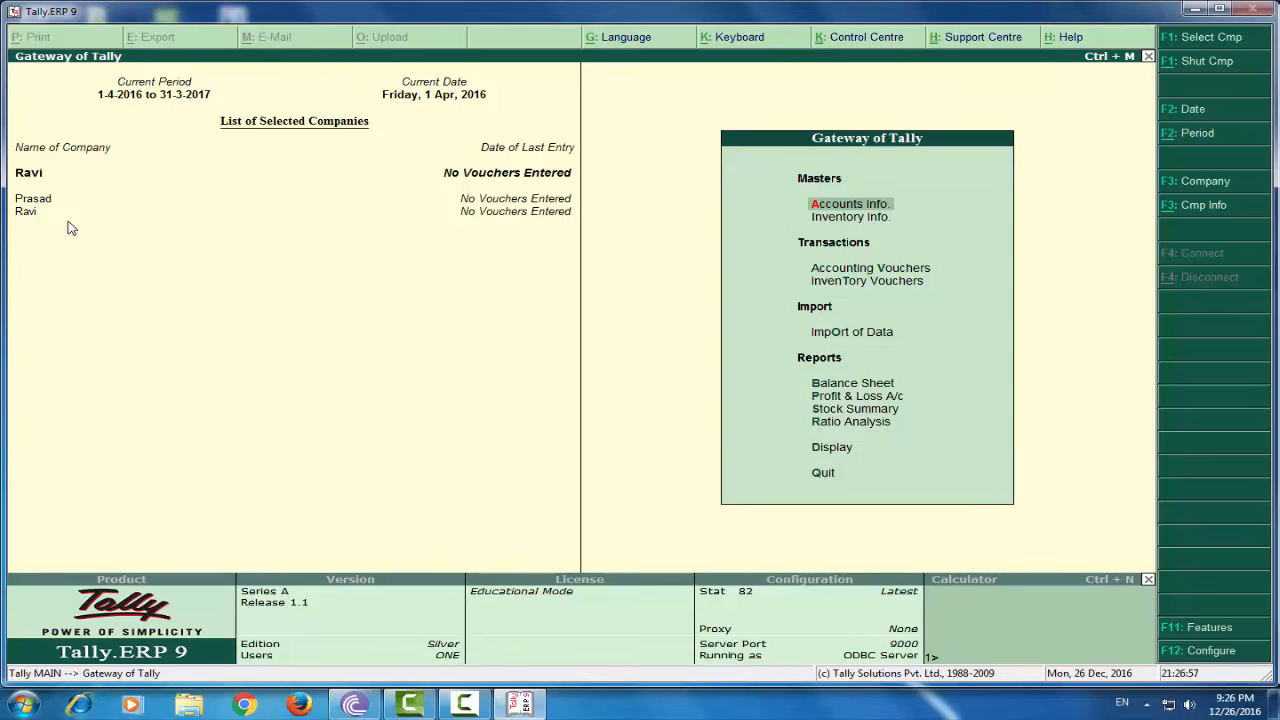
pyautogui.press('F1')
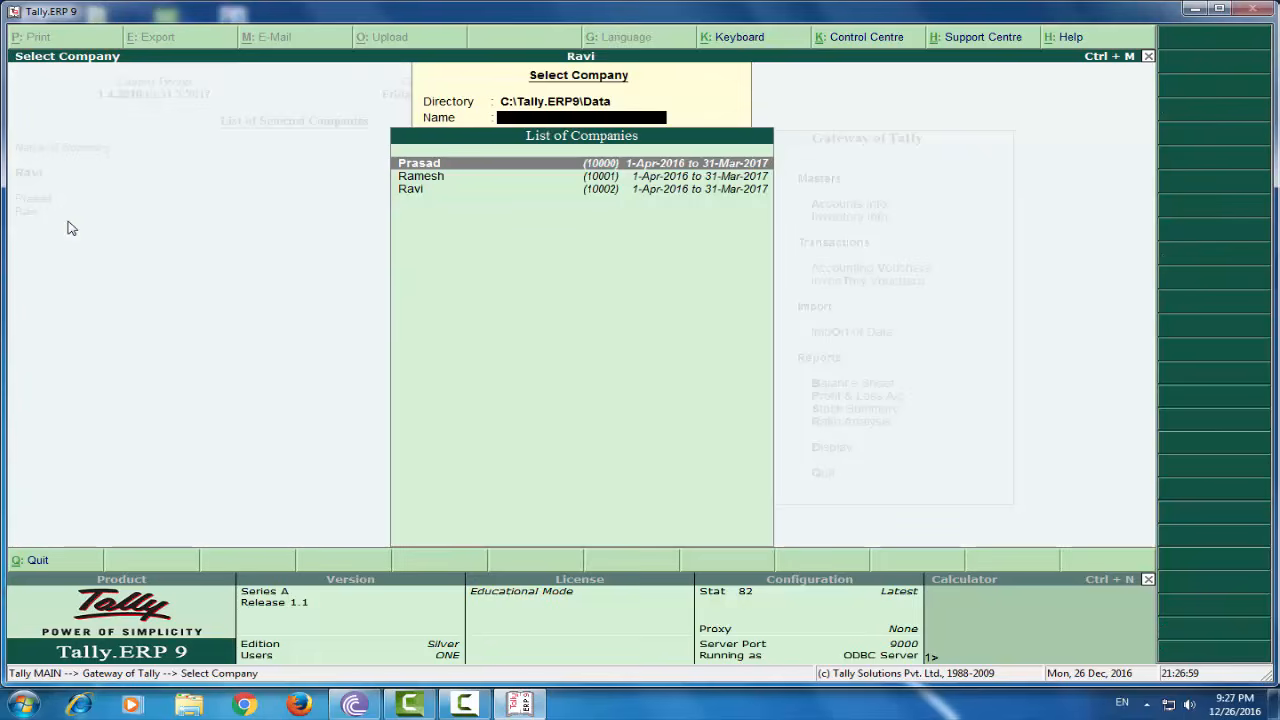
pyautogui.press('Return')
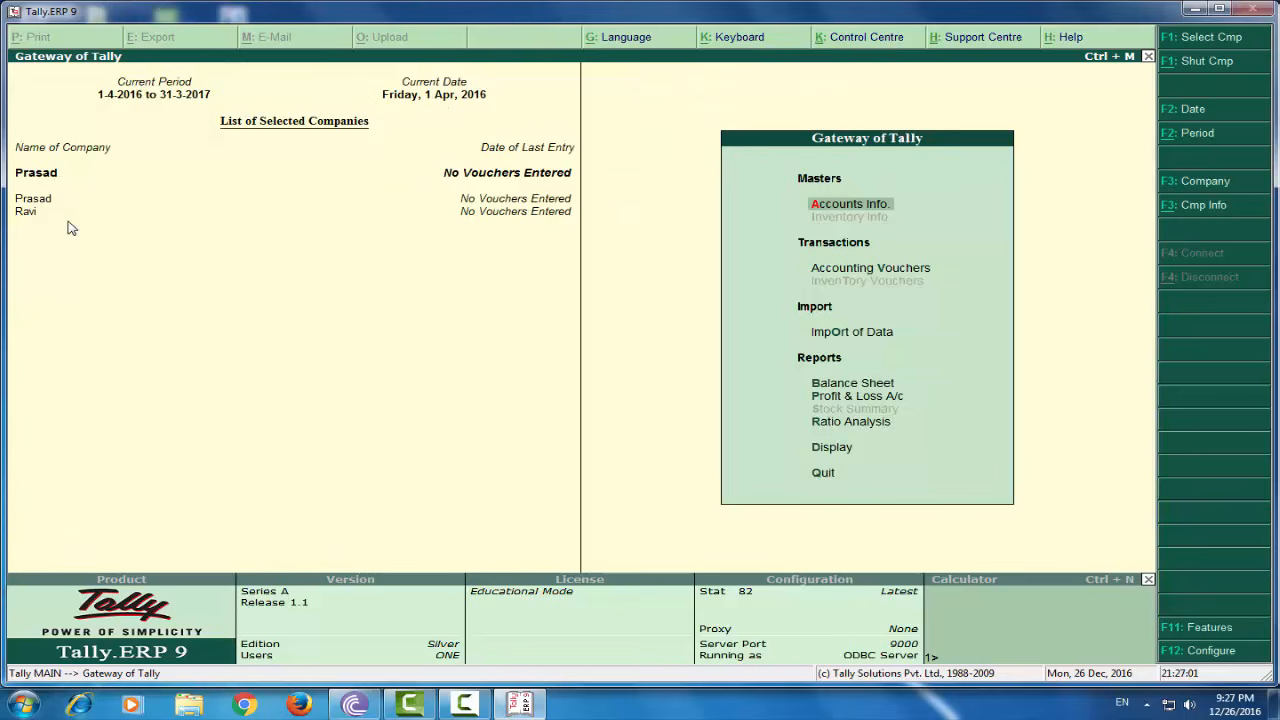
# - Alter the first company by replacing its existing name with the new company name
pyautogui.hotkey('alt', 'F3')
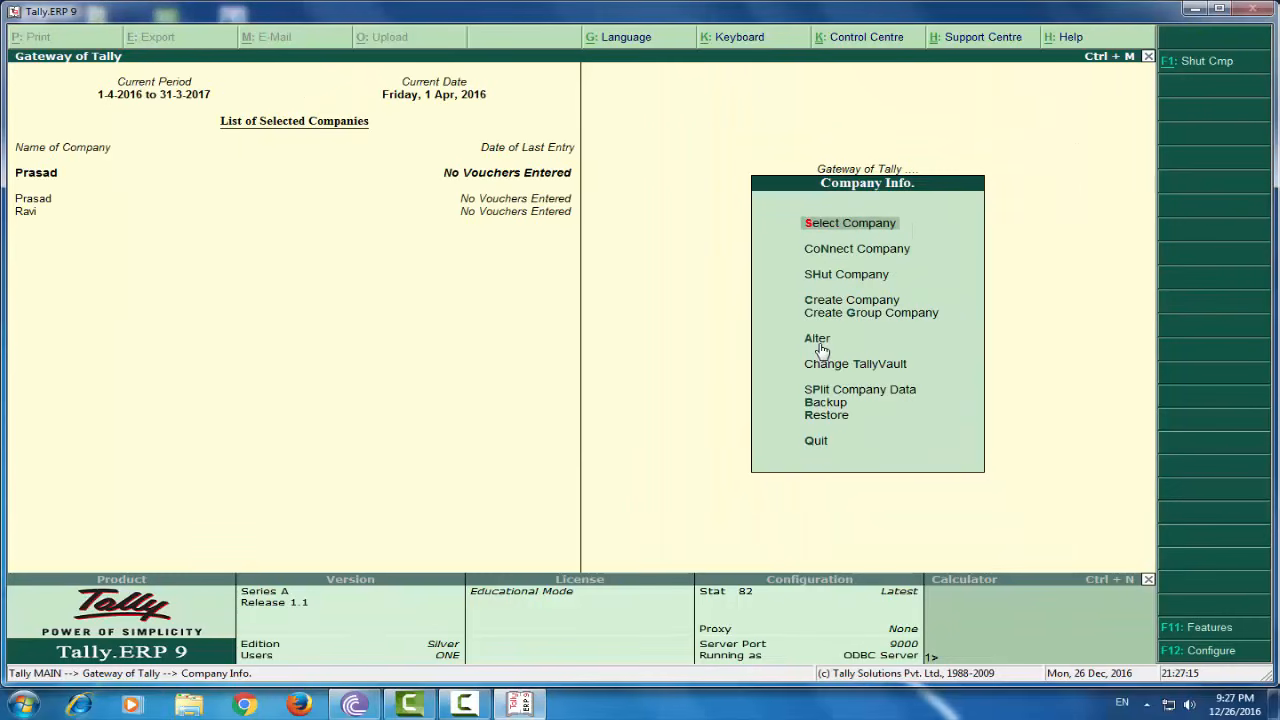
pyautogui.press('a')
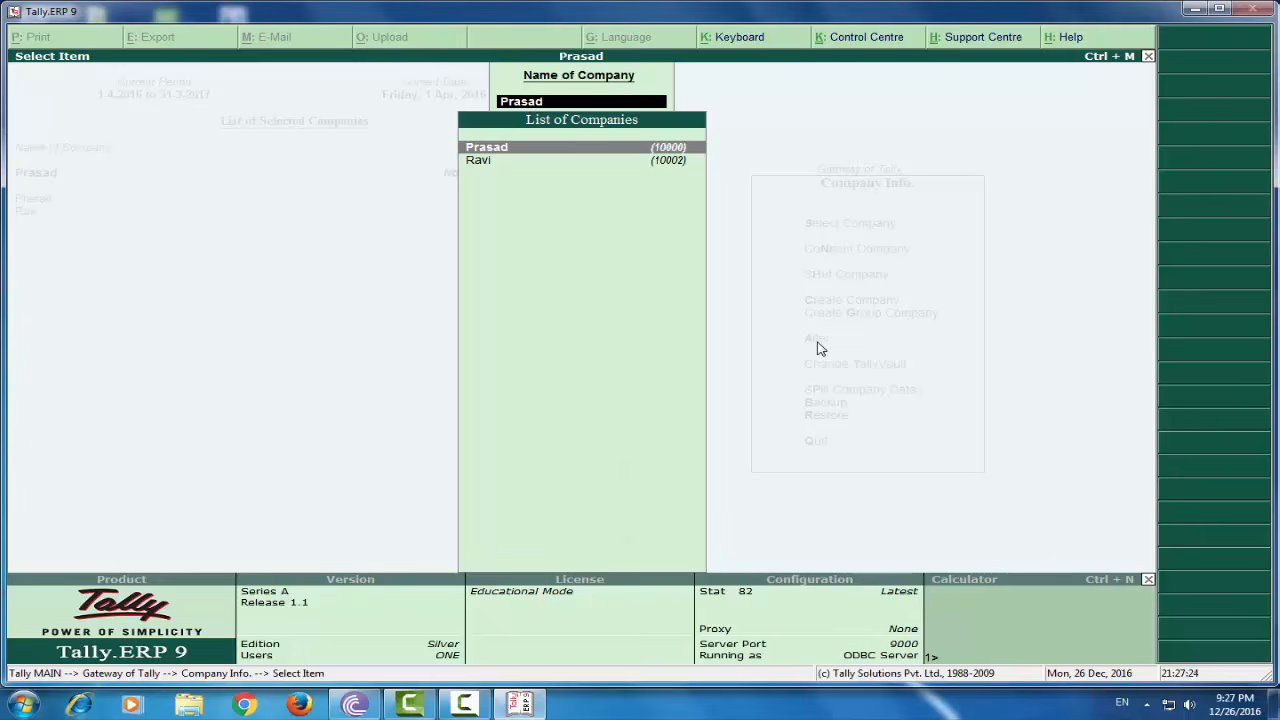
pyautogui.press('Return')
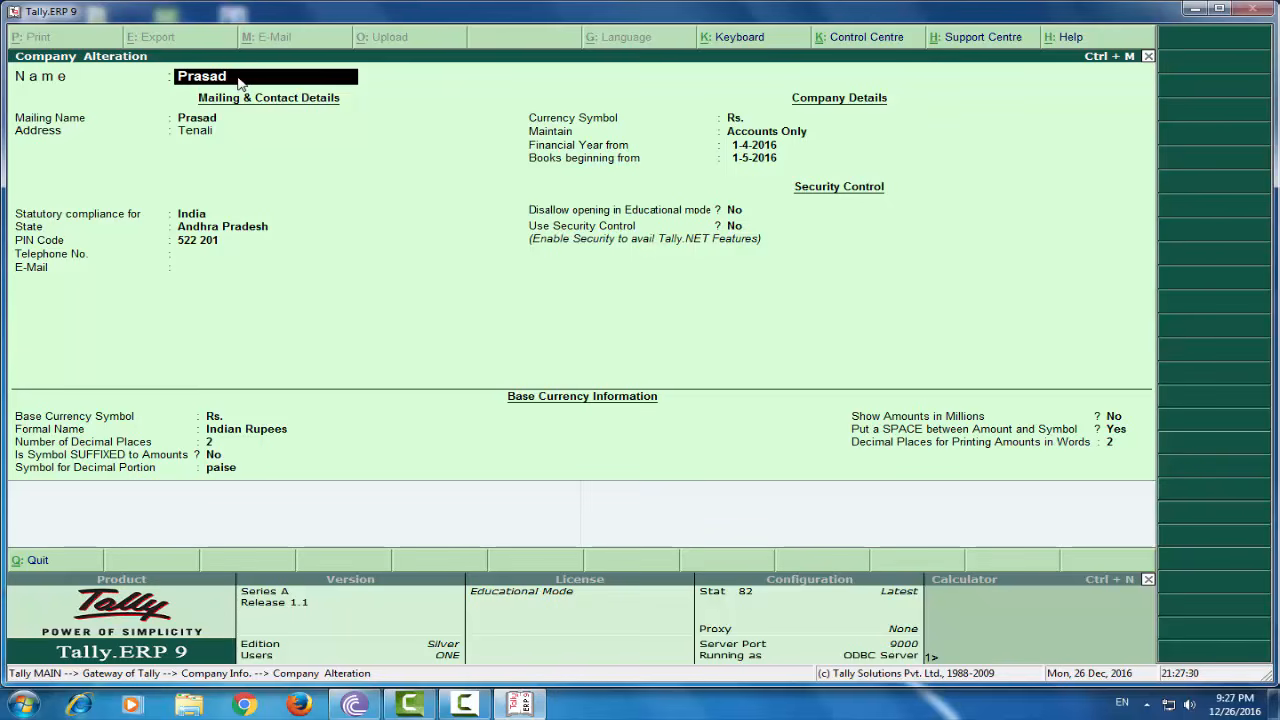
pyautogui.press('Delete')
pyautogui.press('Delete')
pyautogui.press('Delete')
pyautogui.press('Delete')
pyautogui.press('Delete')
pyautogui.press('Delete')
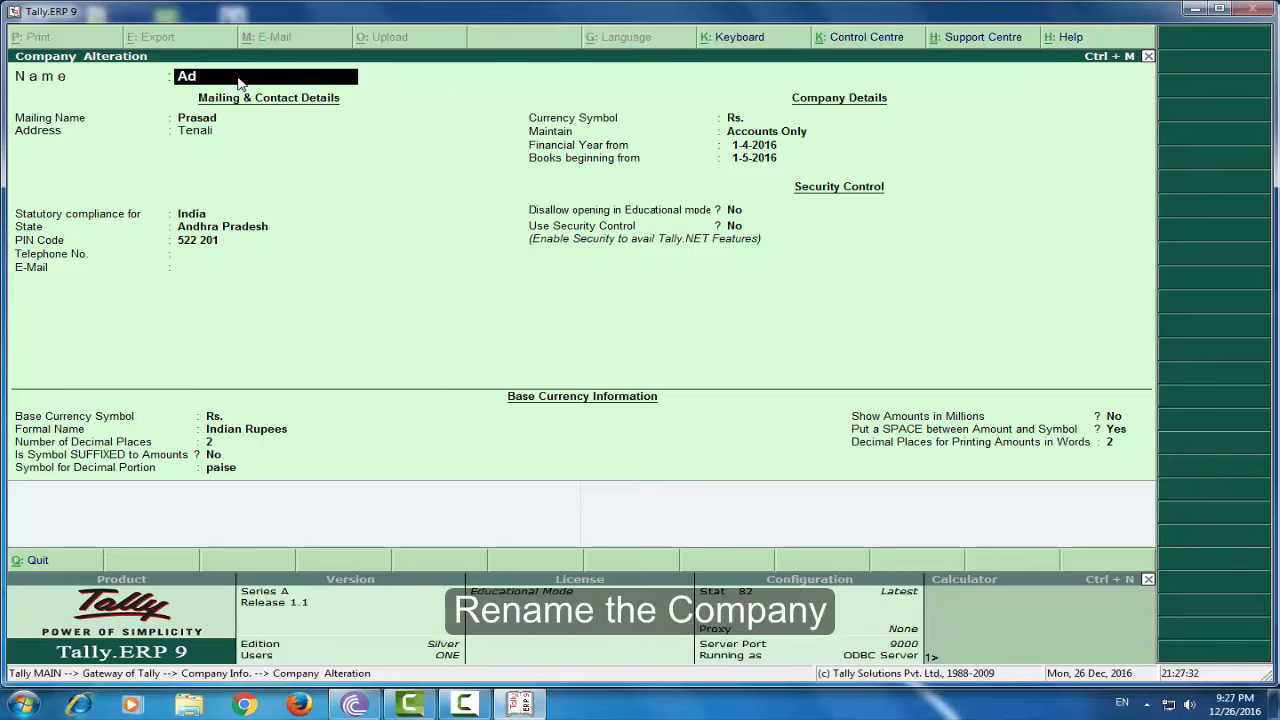
pyautogui.write('Rajesh')
pyautogui.press('Return')
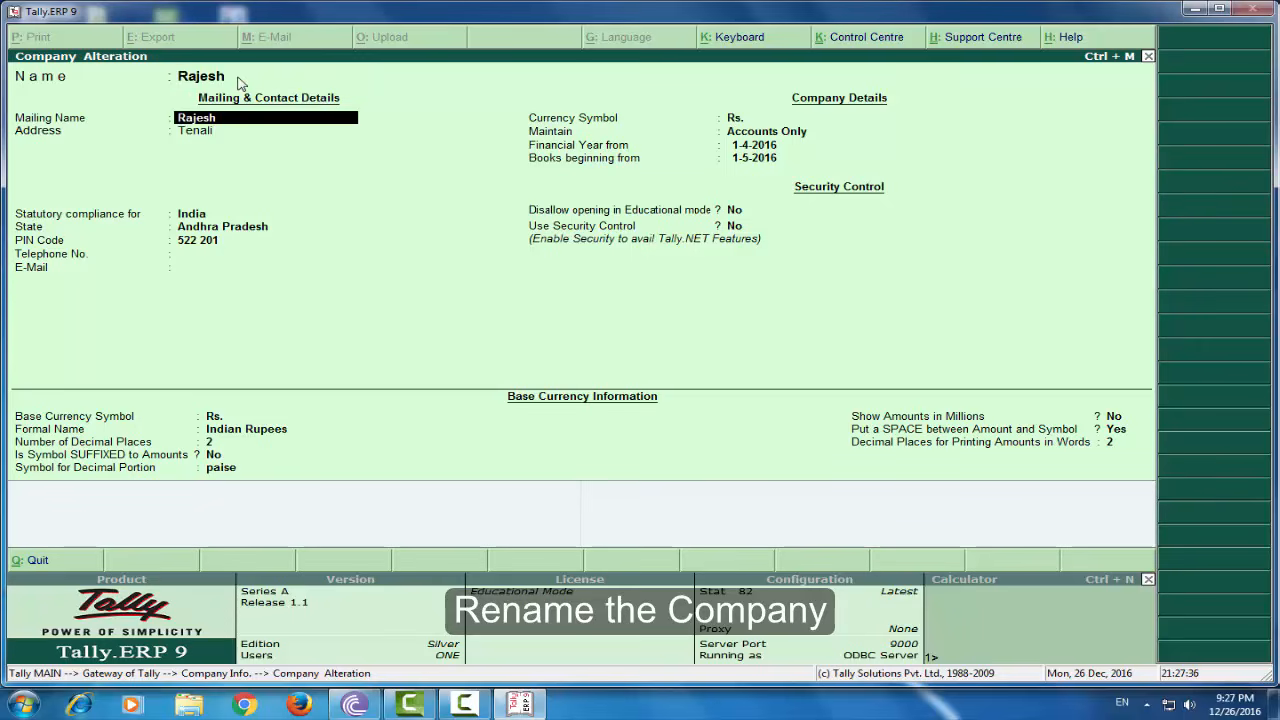
# - Keep the updated mailing name and other details, accept the company alteration, and return to the company information options
pyautogui.press('Return')
pyautogui.hotkey('ctrl', 'a')
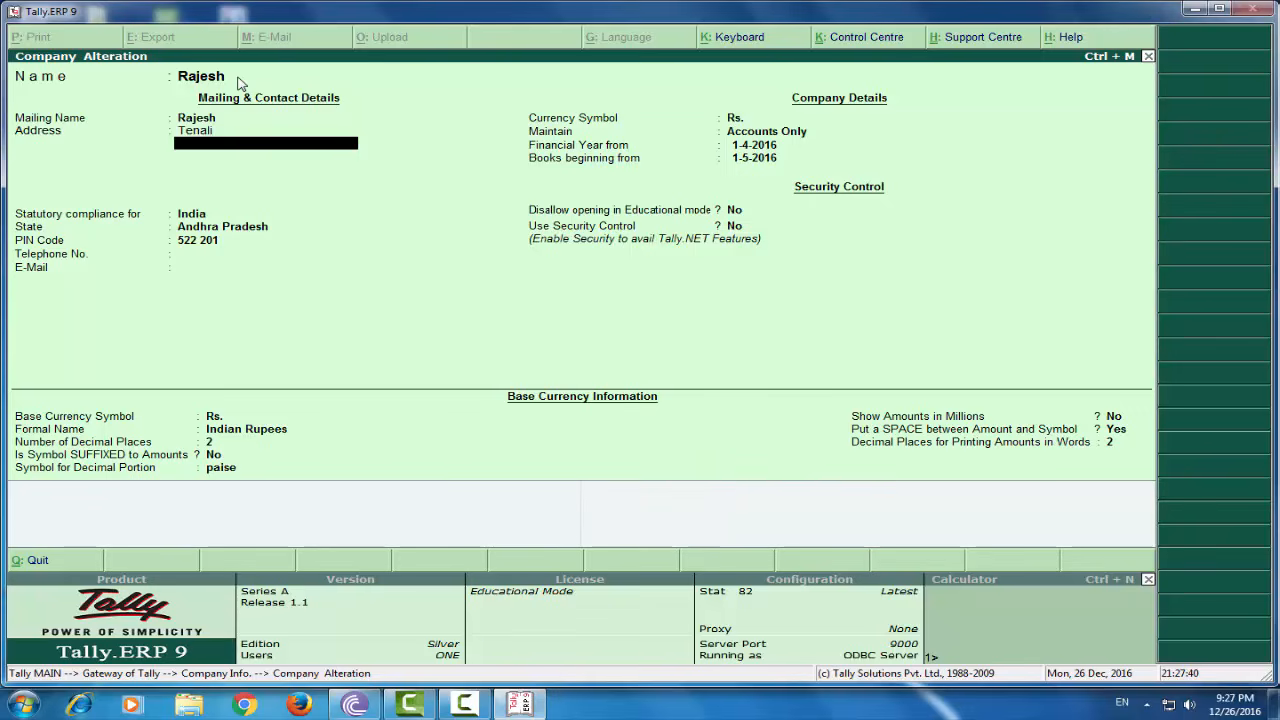
pyautogui.hotkey('ctrl', 'a')
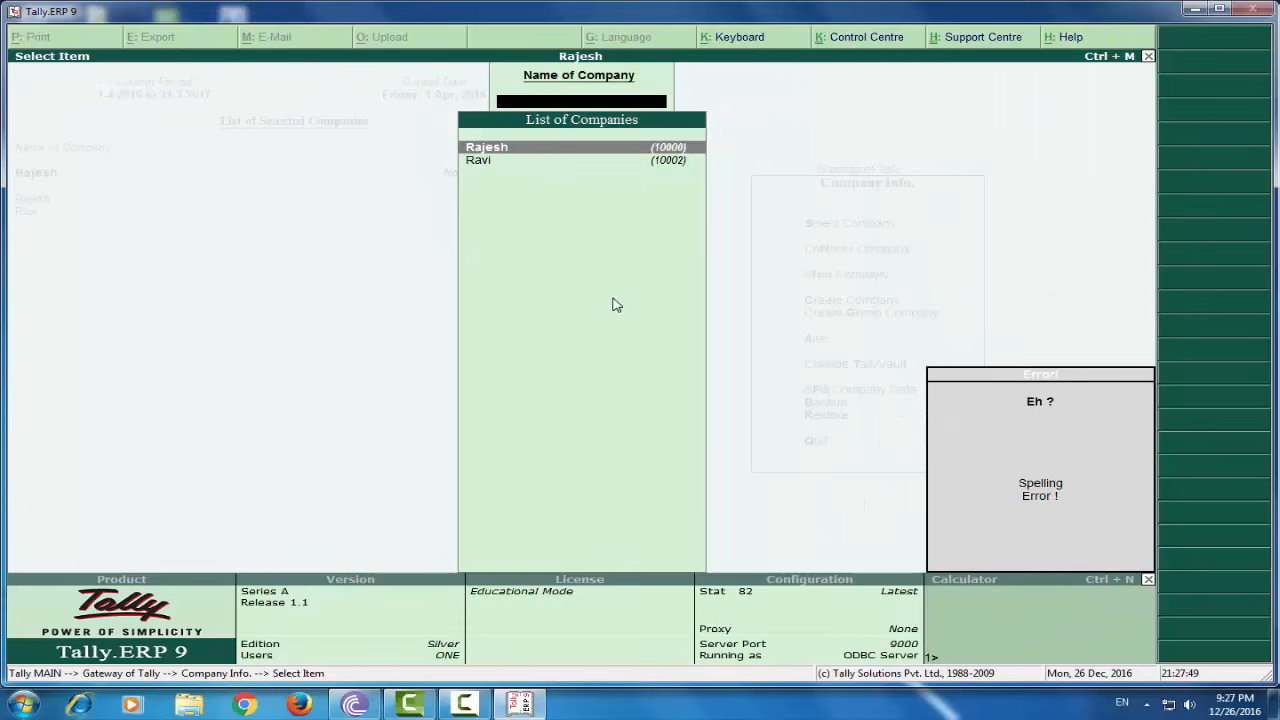
pyautogui.press('Escape')
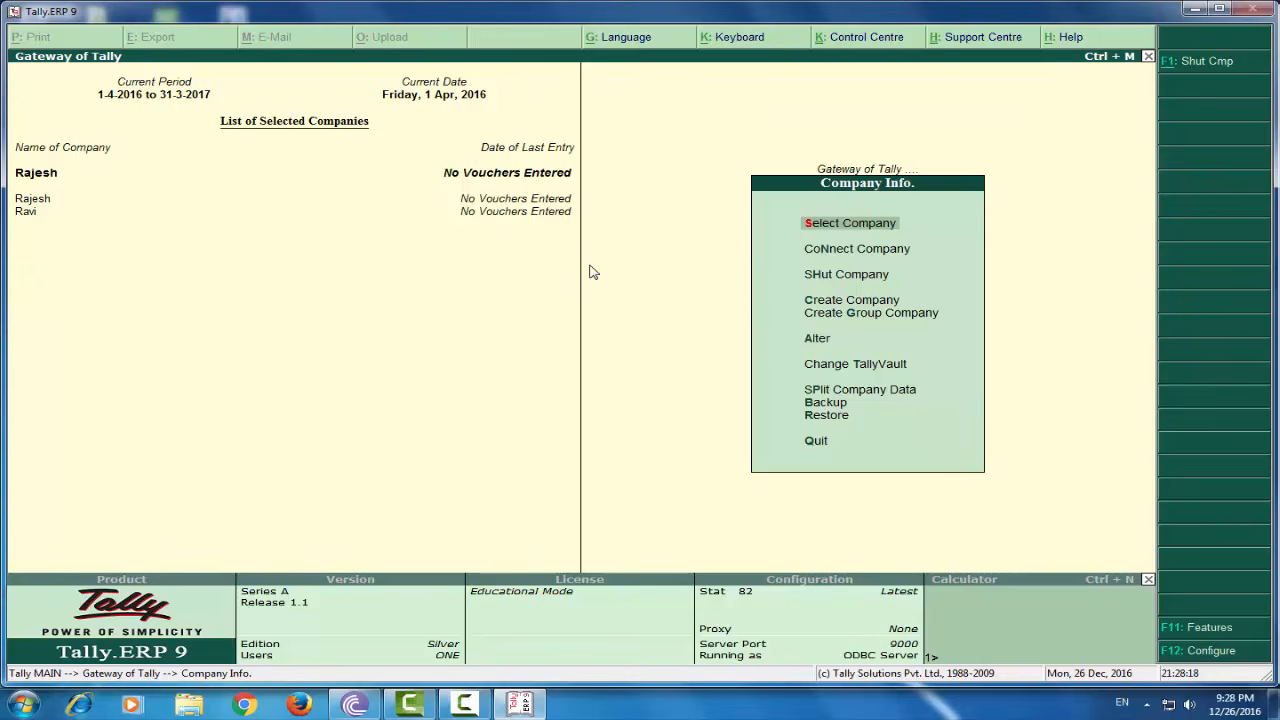
# - Make the third company in the list of companies the active one
pyautogui.press('Return')
pyautogui.press('Down')
pyautogui.press('Down')
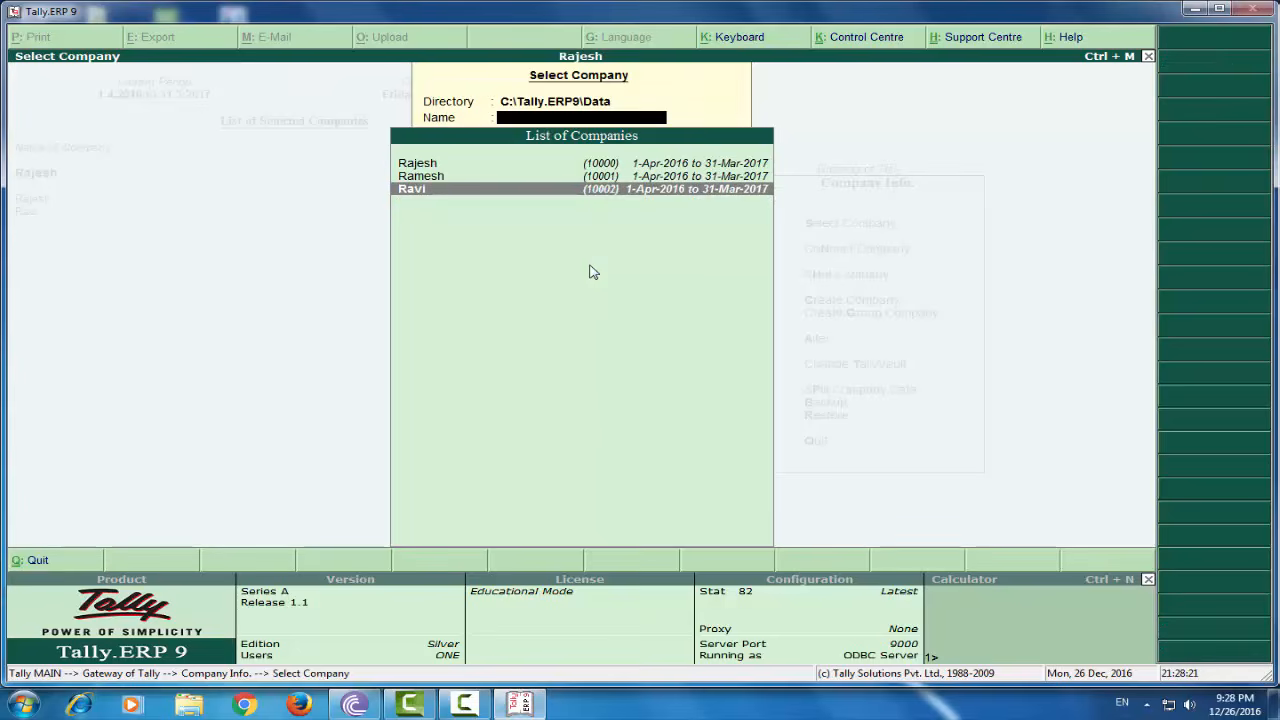
pyautogui.press('Return')
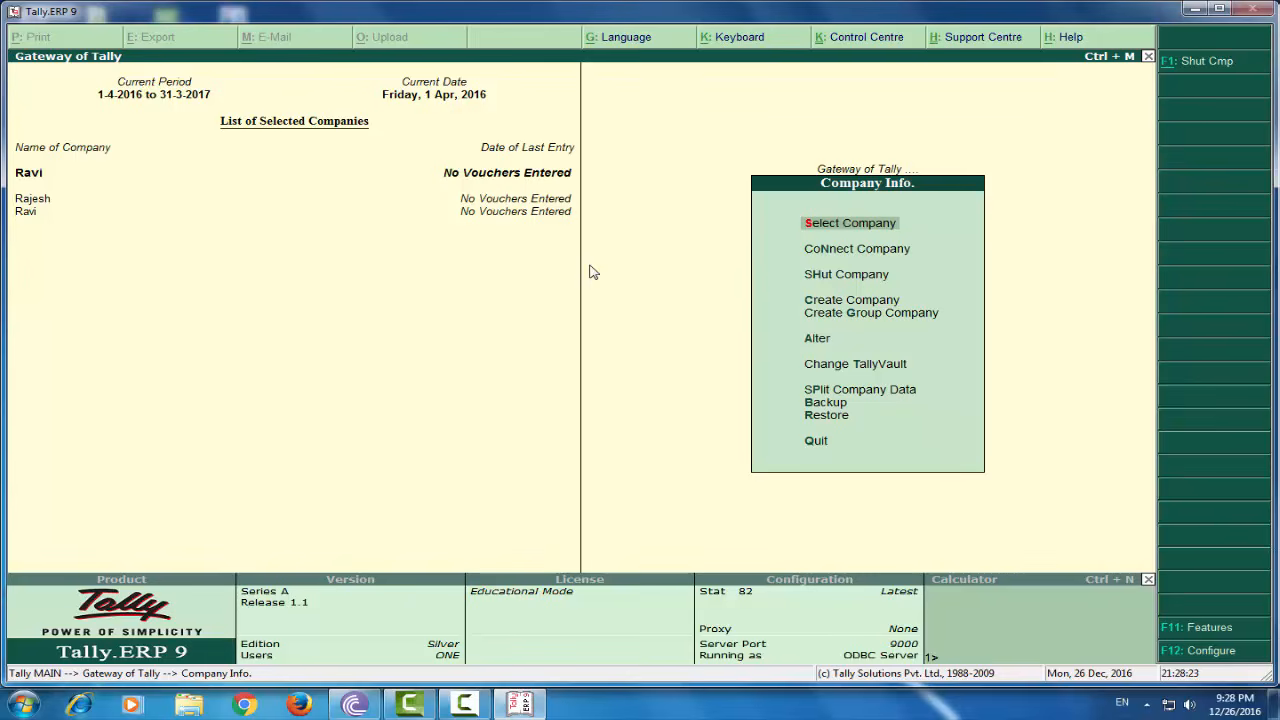
# - Open the active third company for alteration, delete it with both confirmations, and leave the company list
pyautogui.press('Down')
pyautogui.press('Down')
pyautogui.press('Down')
pyautogui.press('Down')
pyautogui.press('Down')
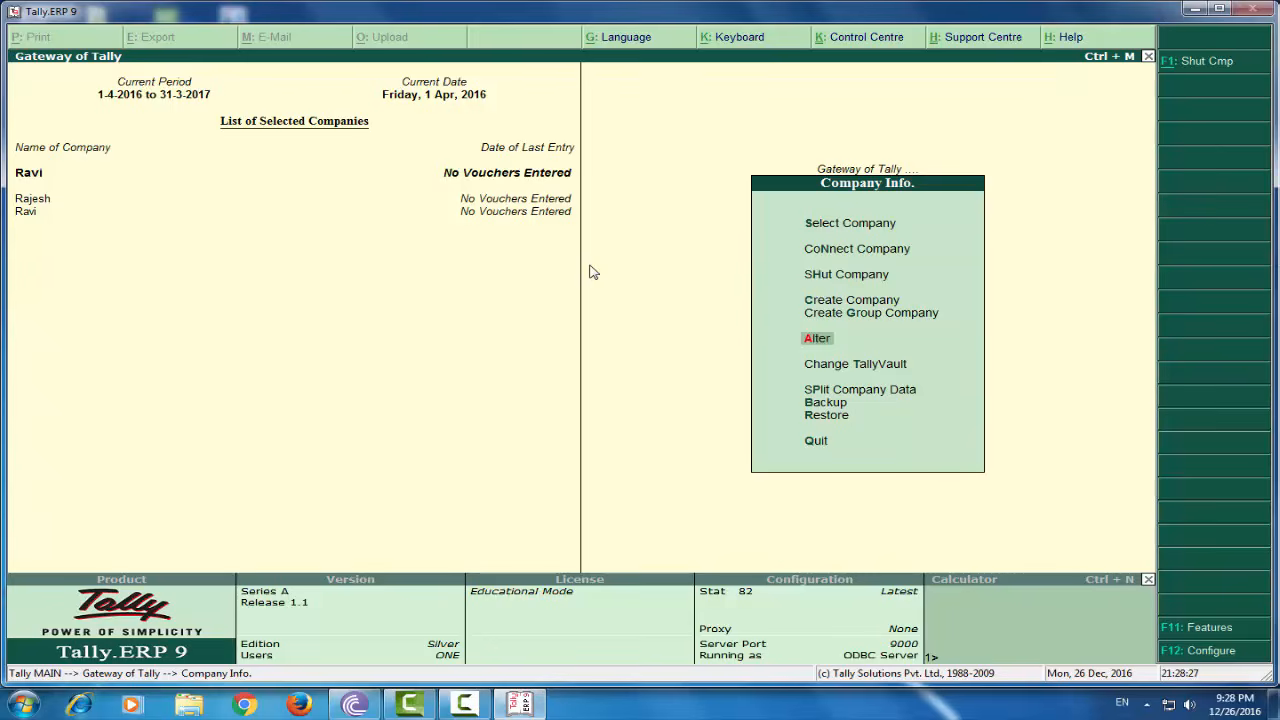
pyautogui.press('Return')
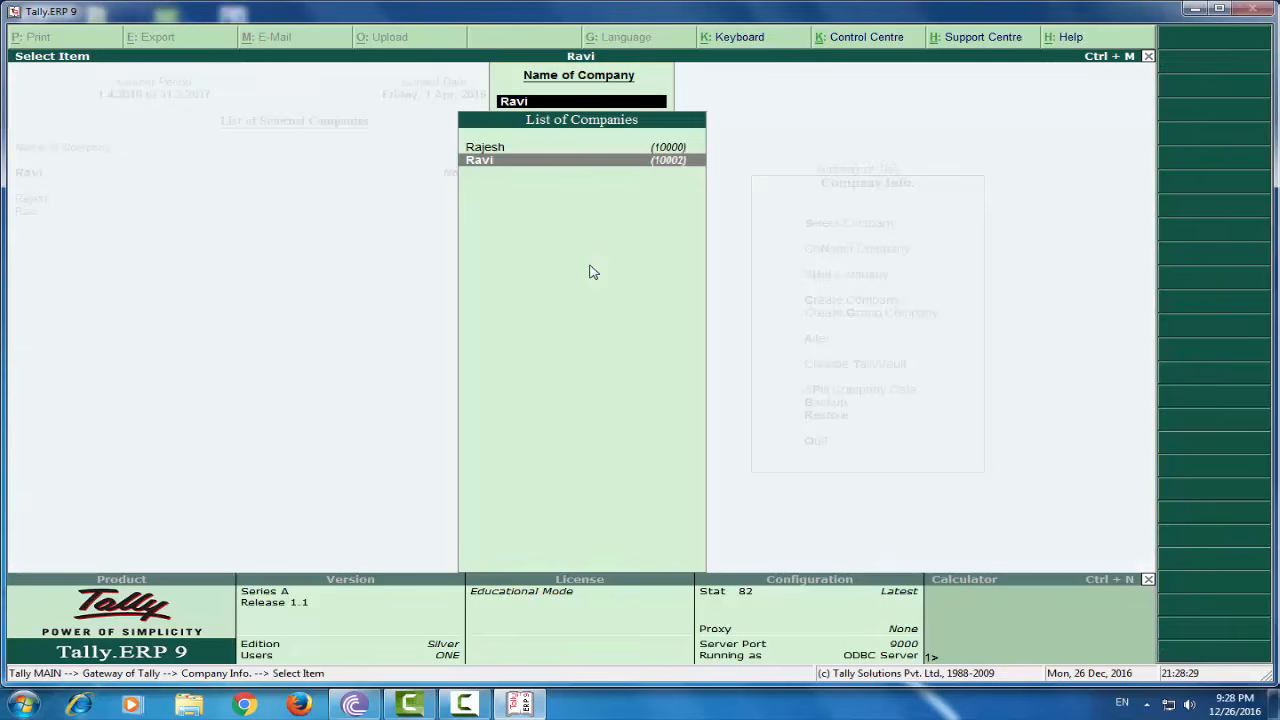
pyautogui.press('Return')
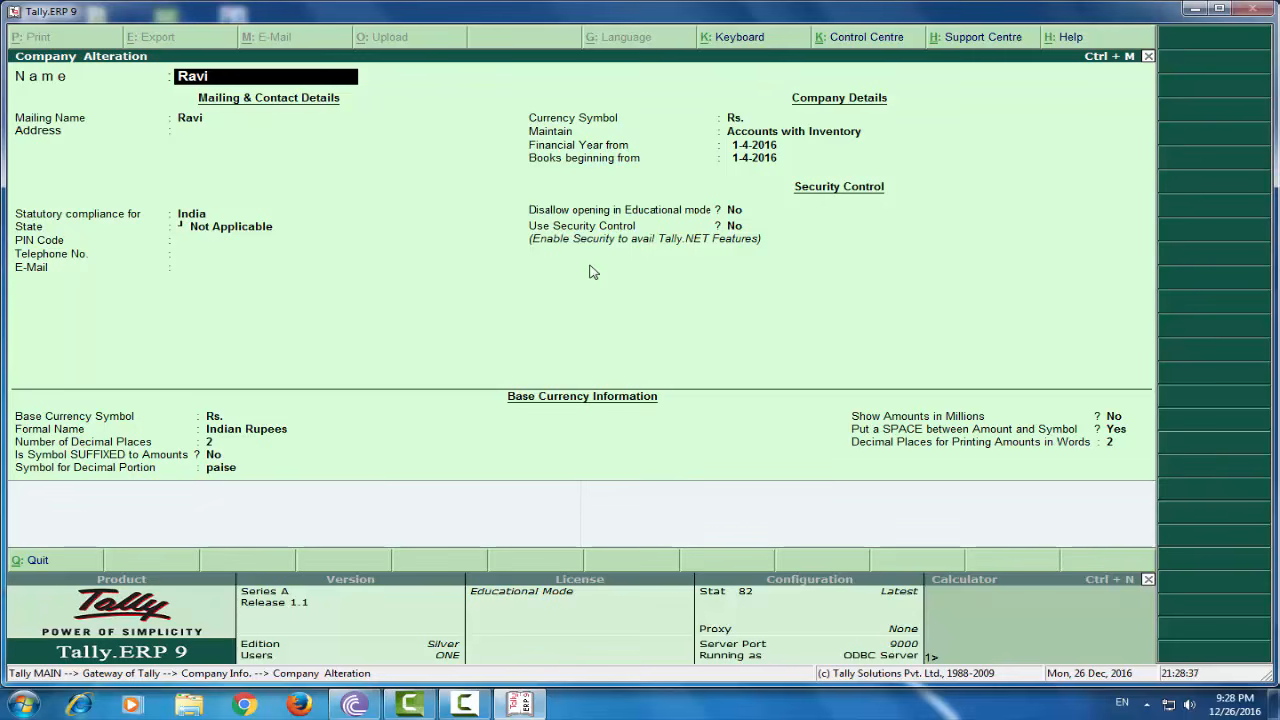
pyautogui.hotkey('alt', 'd')
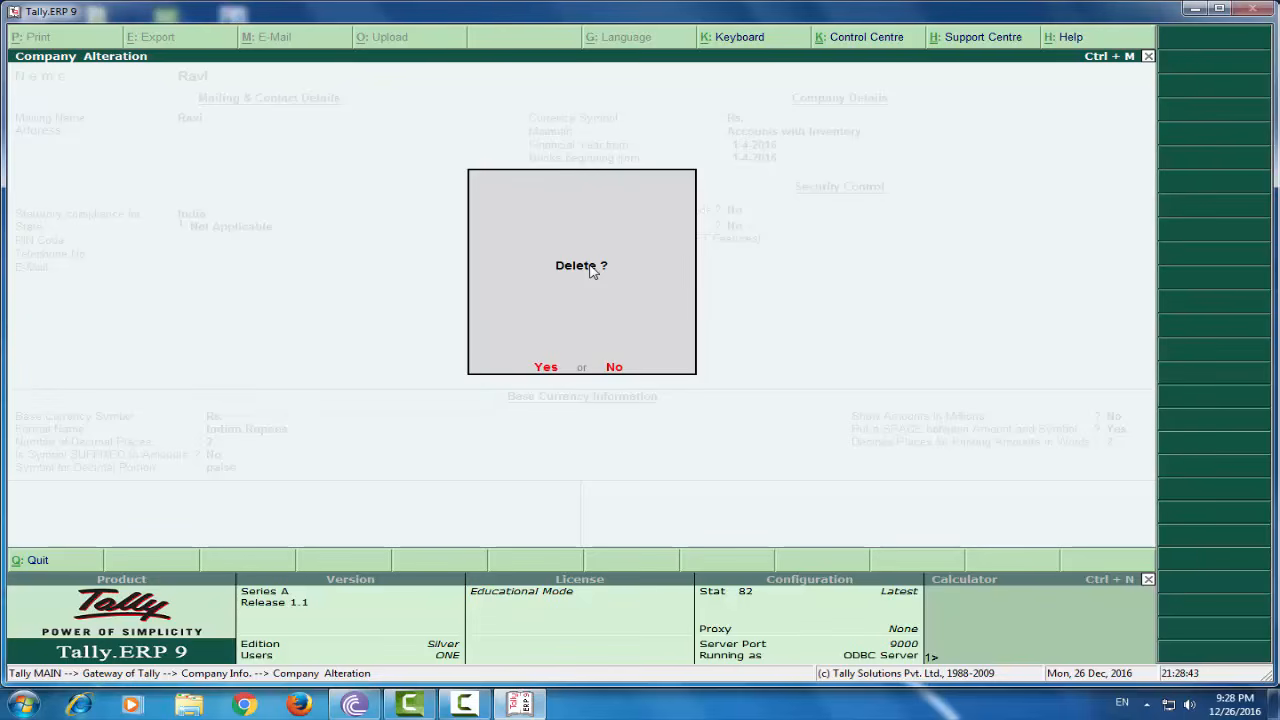
pyautogui.press('Return')
pyautogui.press('Return')
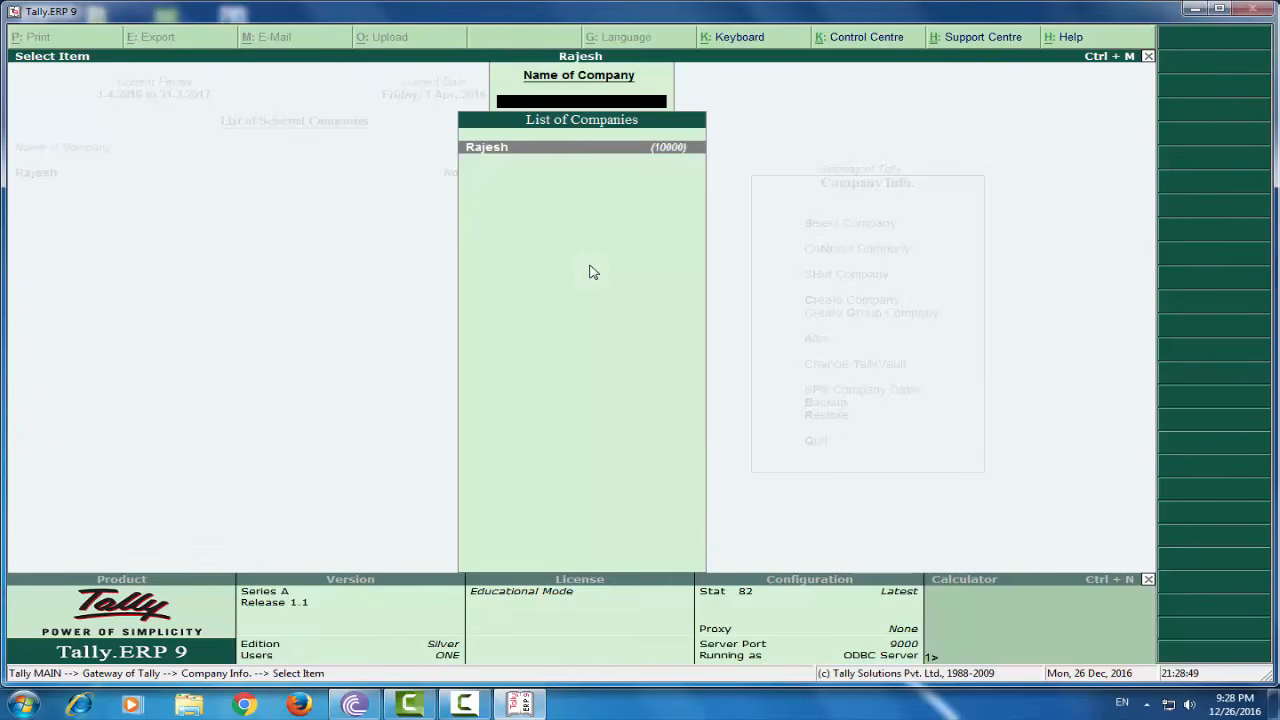
pyautogui.press('Escape')
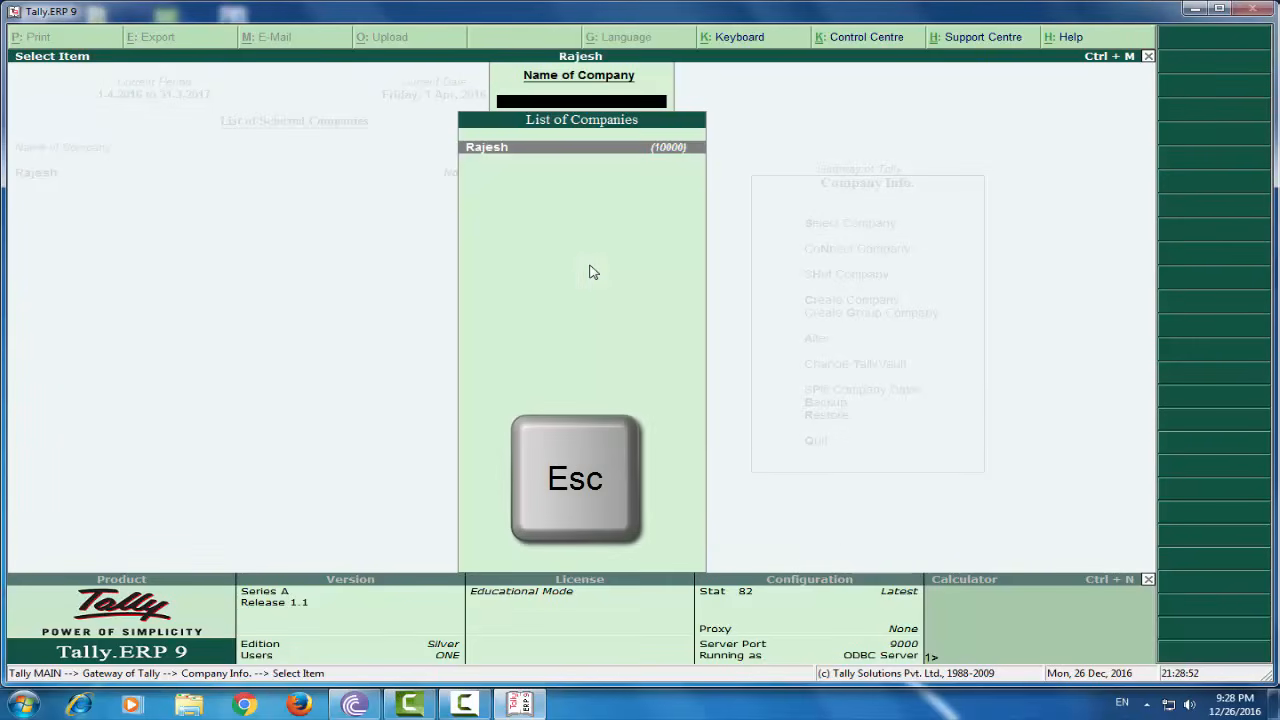